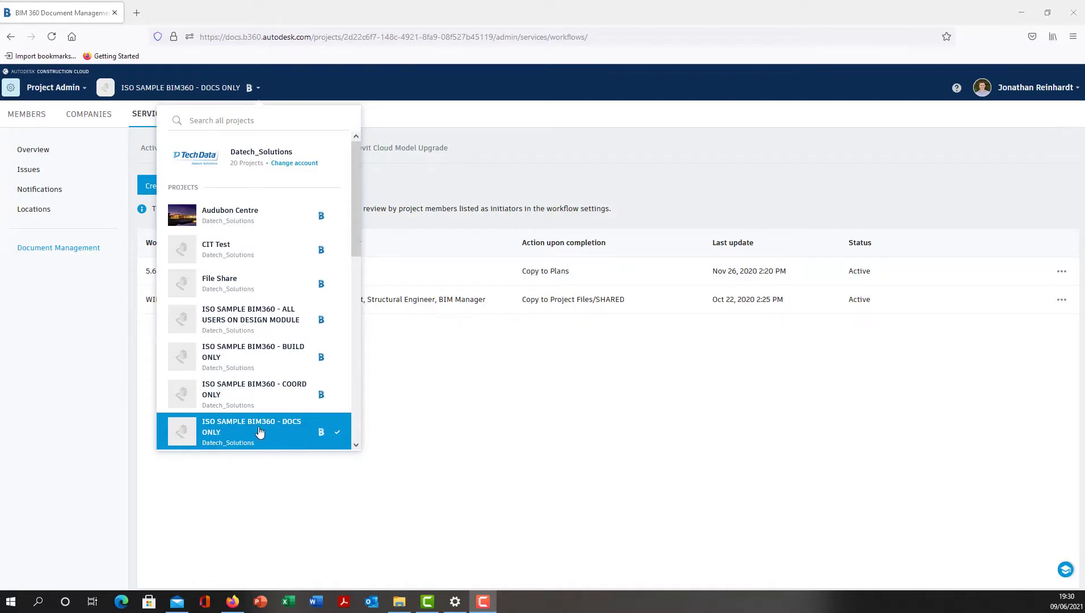
# Step: Close the project list and go to the Project Admin Services > Reviews page
pyautogui.click(530, 396)
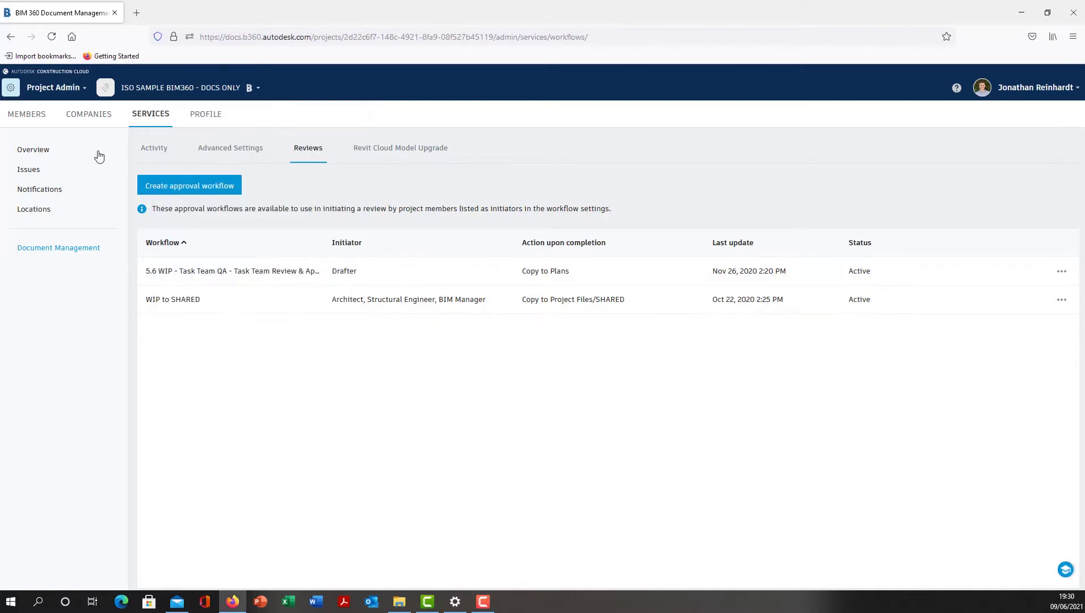
pyautogui.click(71, 91)
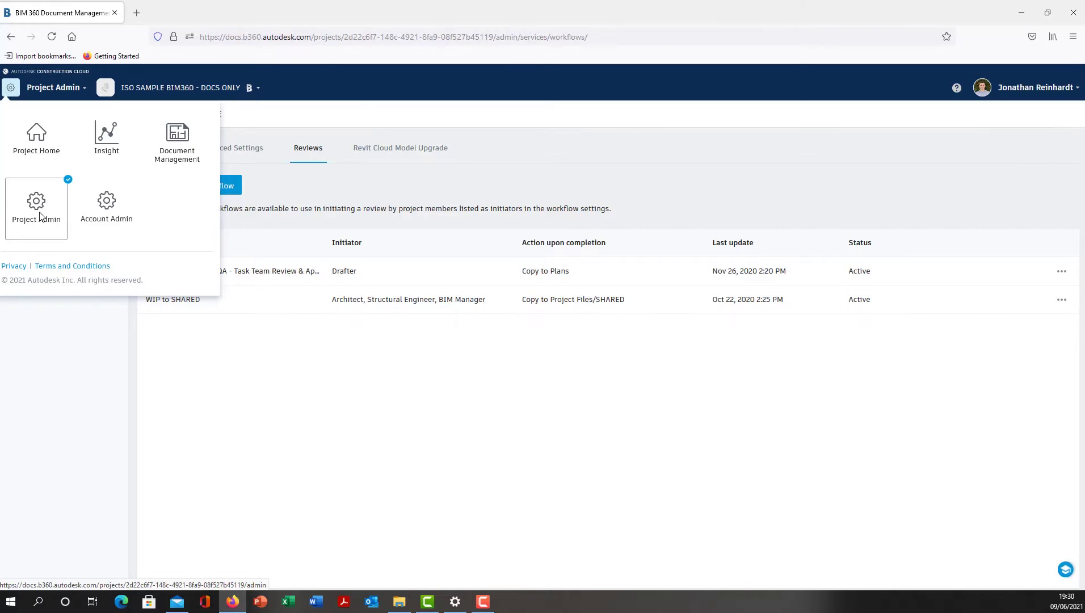
pyautogui.click(271, 365)
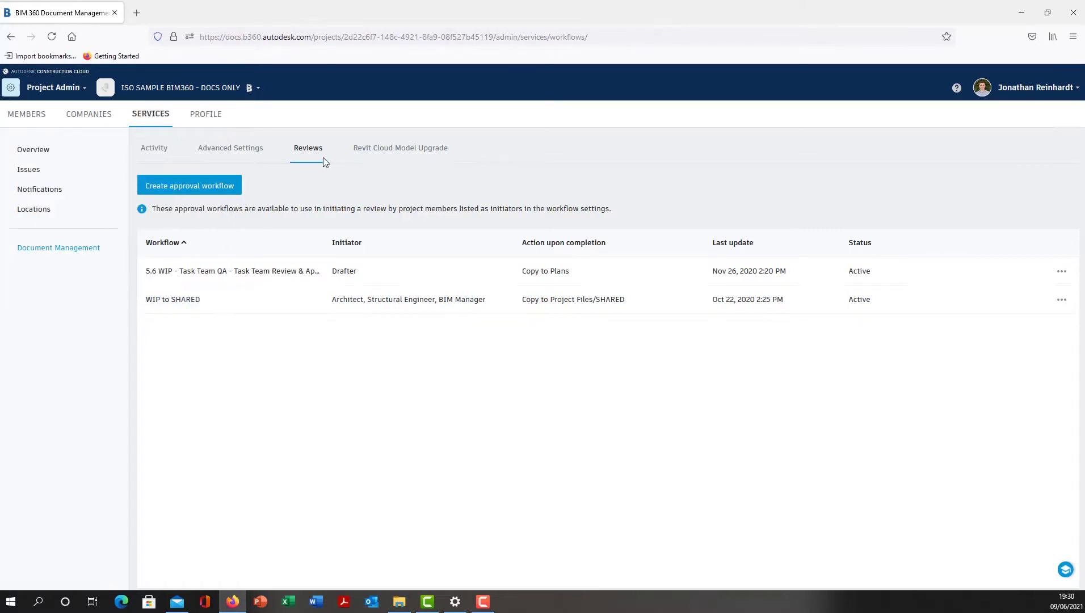
# Step: Create a new approval workflow from the Two Step Approval template and continue to its settings
pyautogui.click(228, 188)
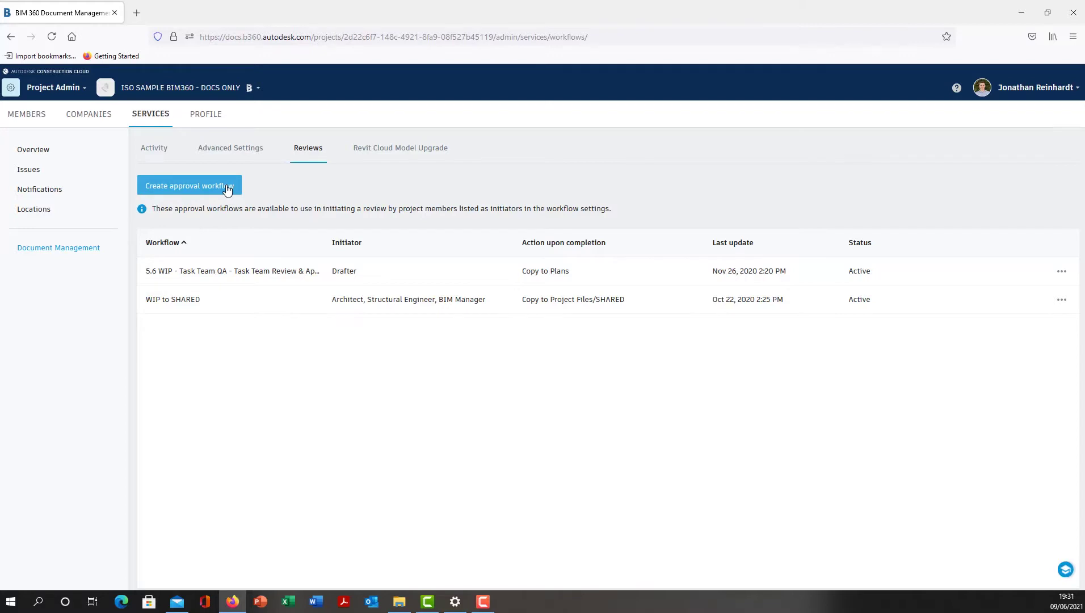
pyautogui.click(227, 187)
pyautogui.click(600, 292)
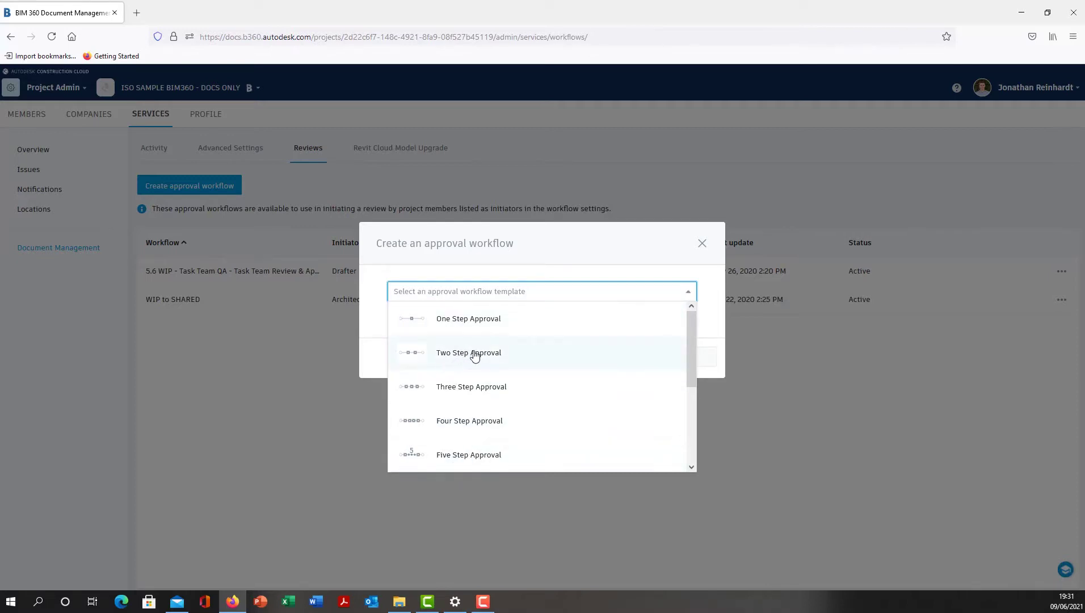
pyautogui.click(474, 353)
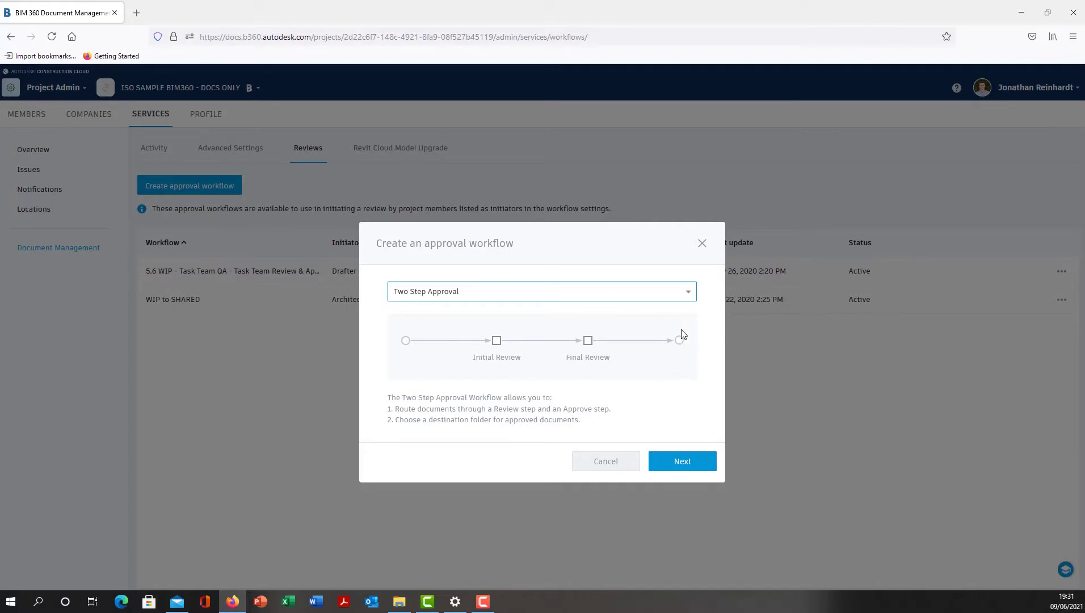
pyautogui.click(683, 461)
pyautogui.click(478, 209)
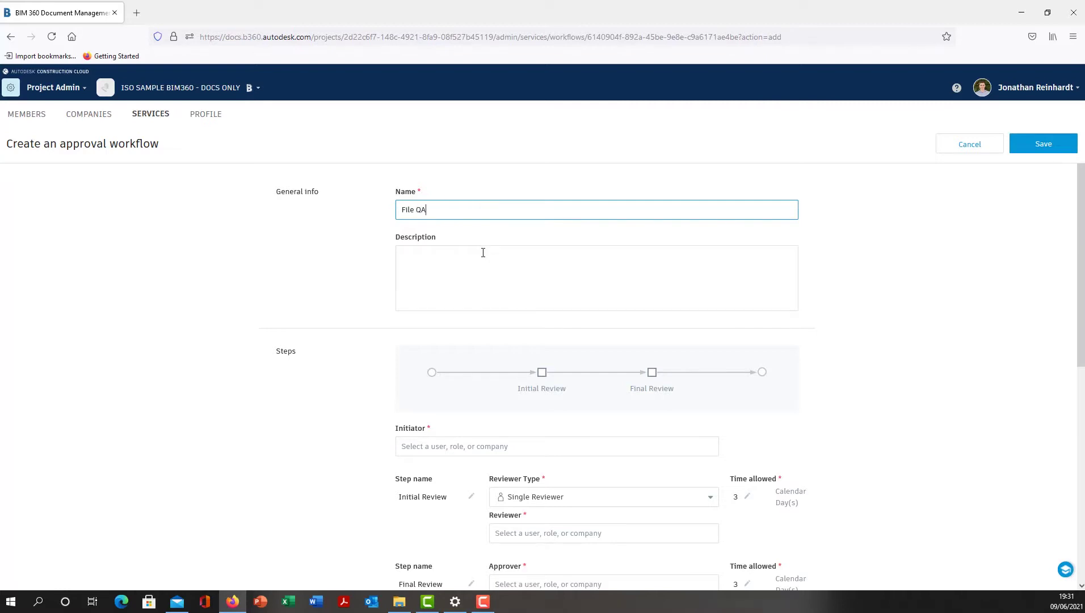
# Step: Set the first listed project user as the workflow's initiator
pyautogui.scroll(-2, 510, 326)
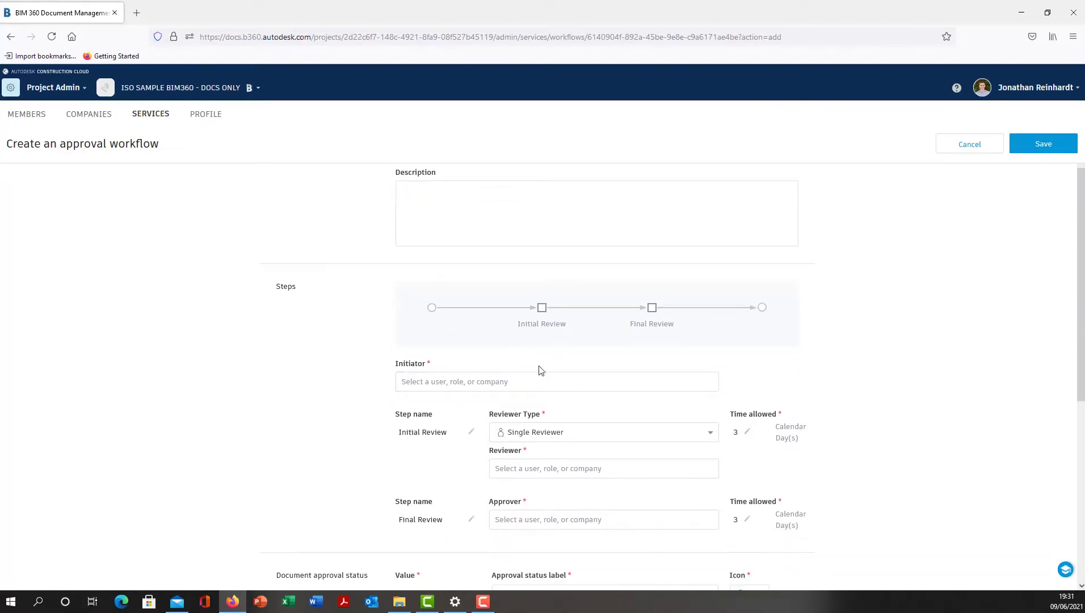
pyautogui.click(568, 381)
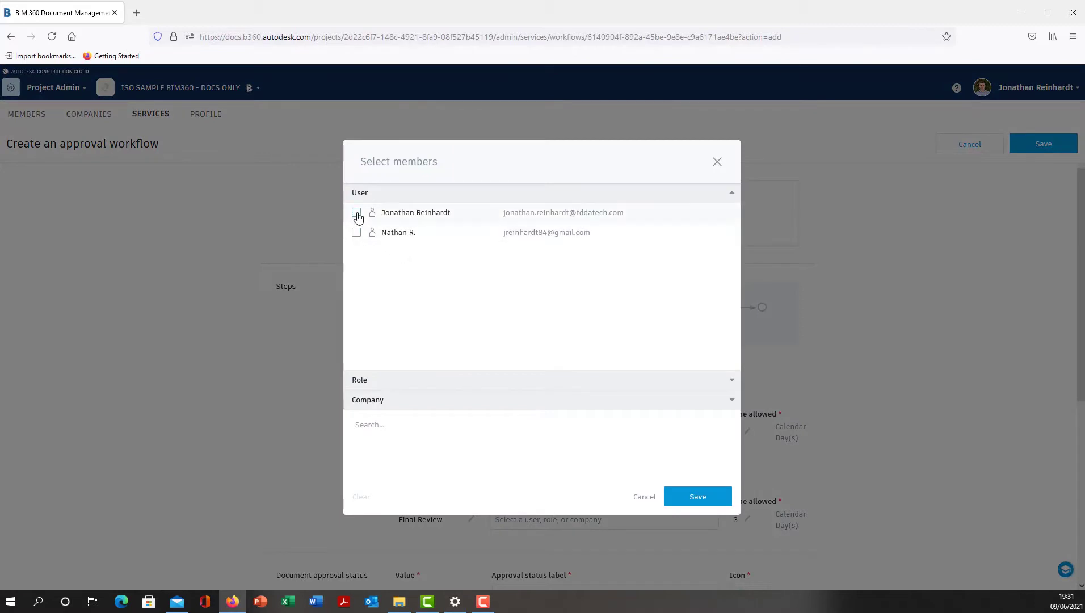
pyautogui.click(356, 212)
pyautogui.click(709, 503)
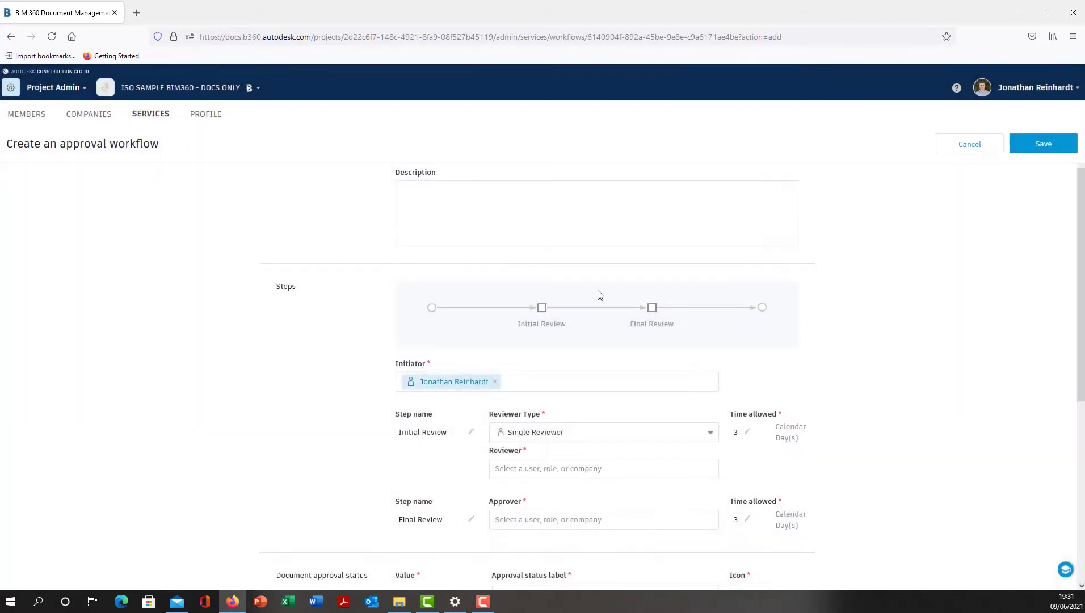
# Step: Keep Single Reviewer as the reviewer type and begin choosing the Initial Review reviewer
pyautogui.scroll(-5, 633, 302)
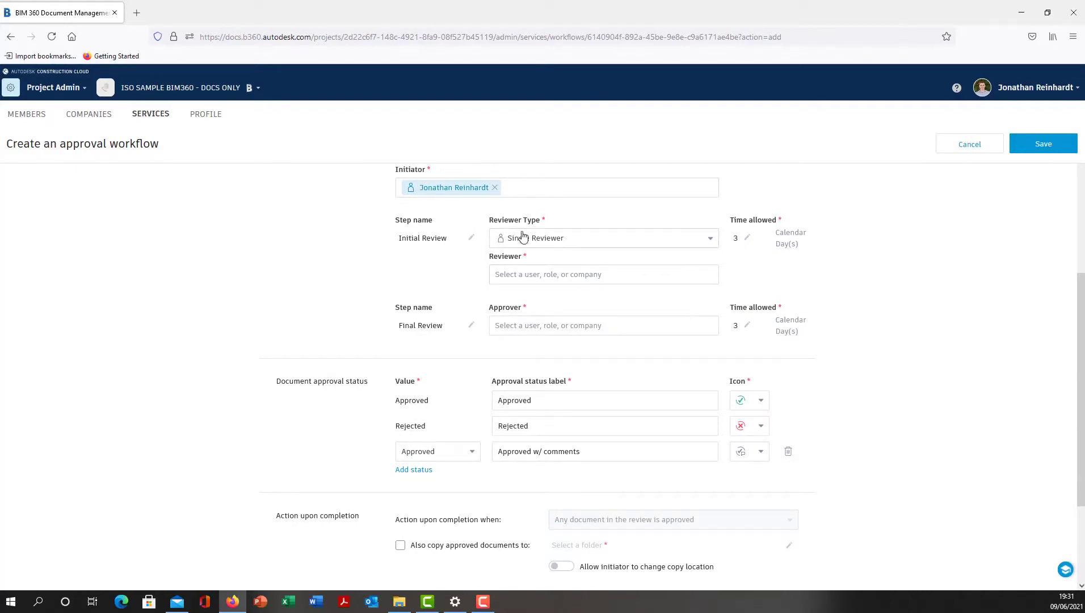
pyautogui.click(651, 248)
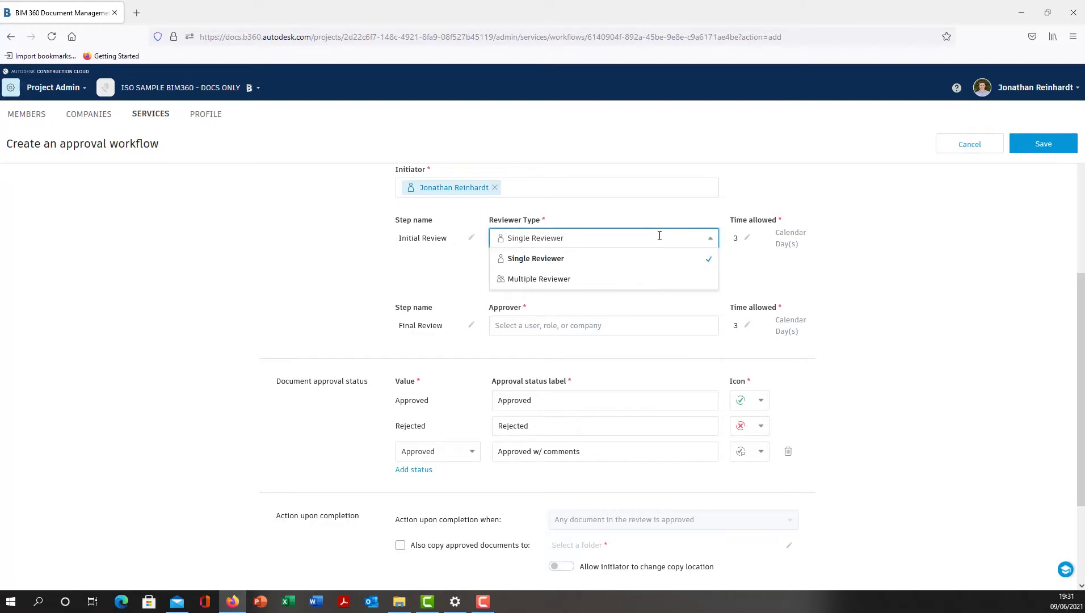
pyautogui.click(872, 241)
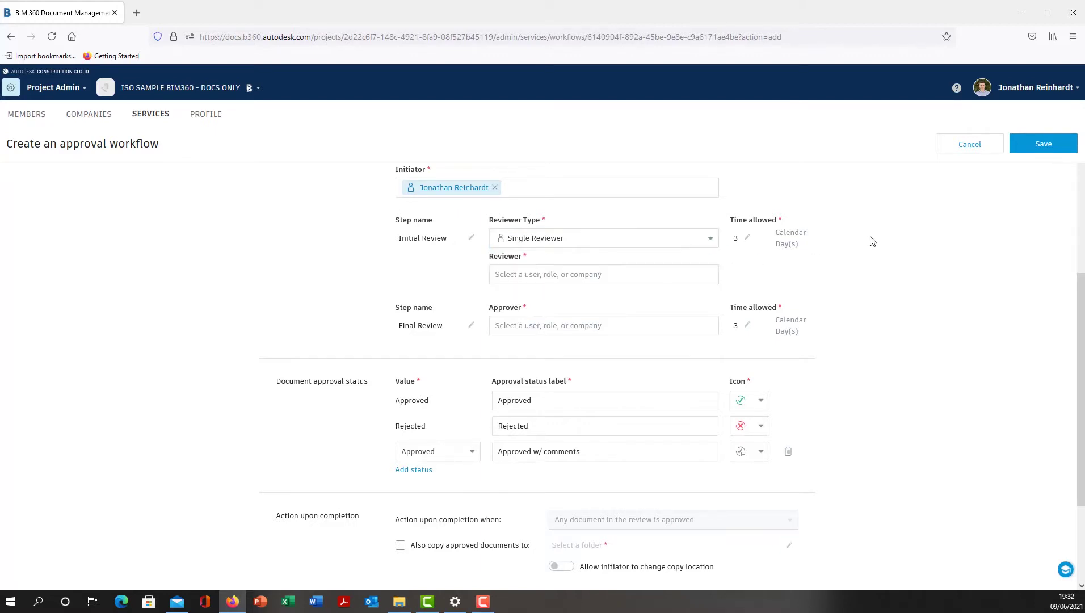
pyautogui.click(666, 278)
# Step: Assign the BIM Manager role as the Initial Review reviewer
pyautogui.click(391, 382)
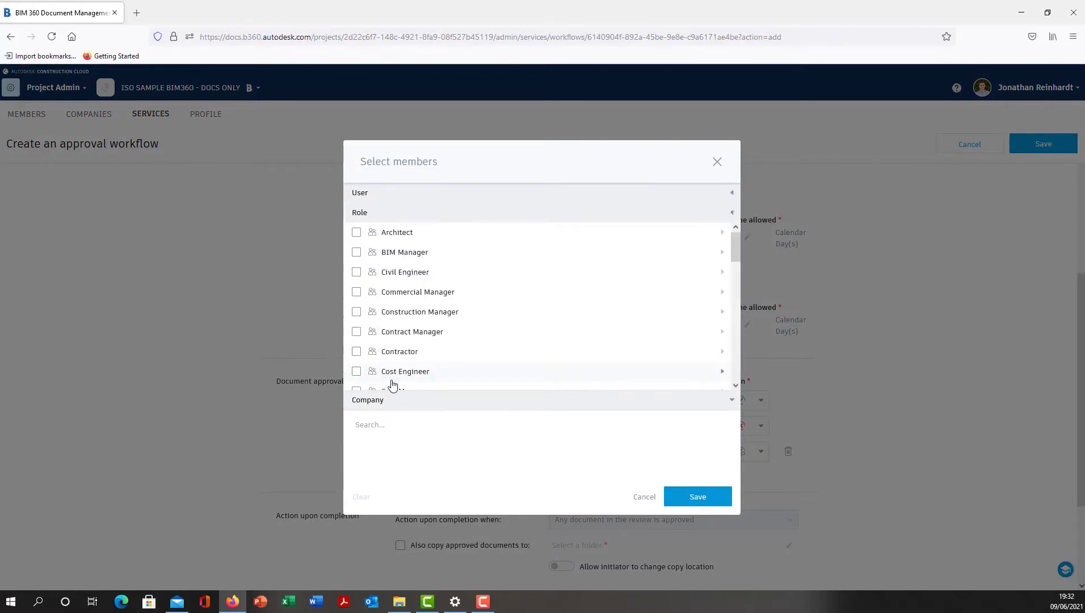
pyautogui.click(356, 252)
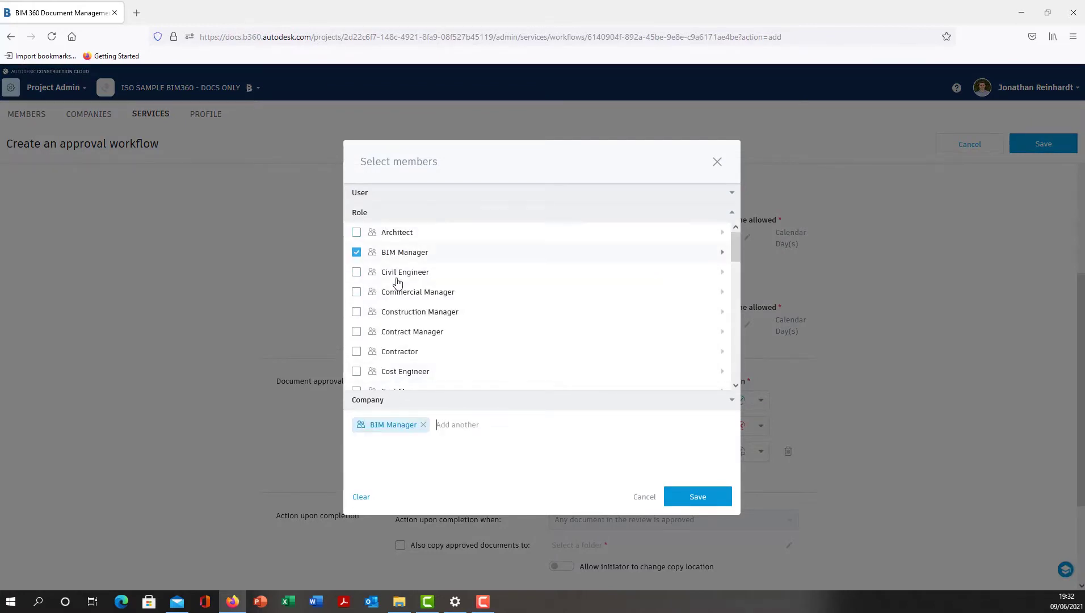
pyautogui.click(726, 496)
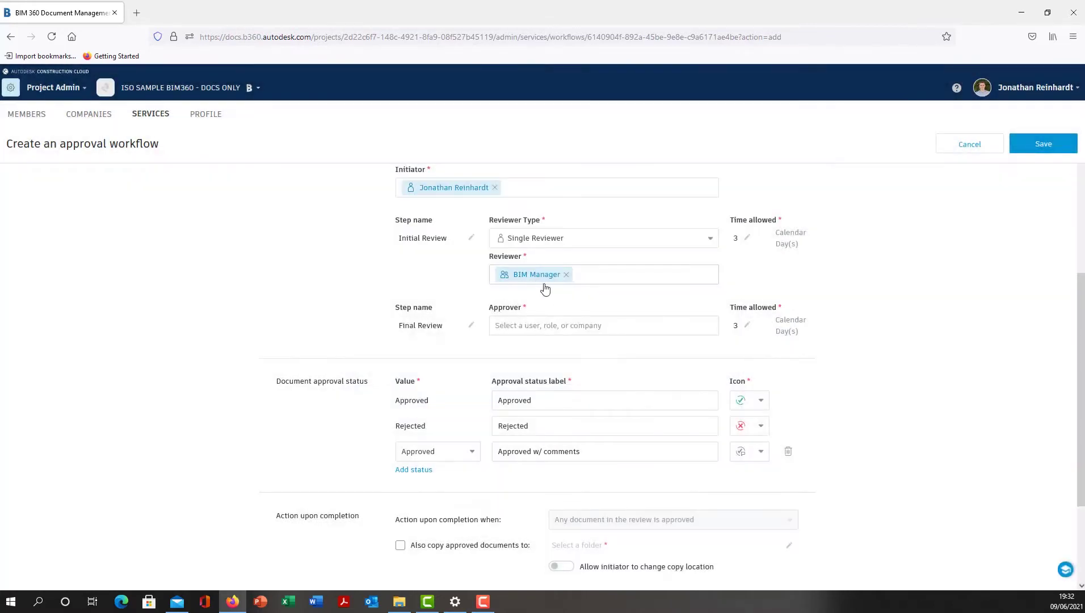
# Step: Assign the Quantity Surveyor role as the Final Review approver
pyautogui.click(646, 329)
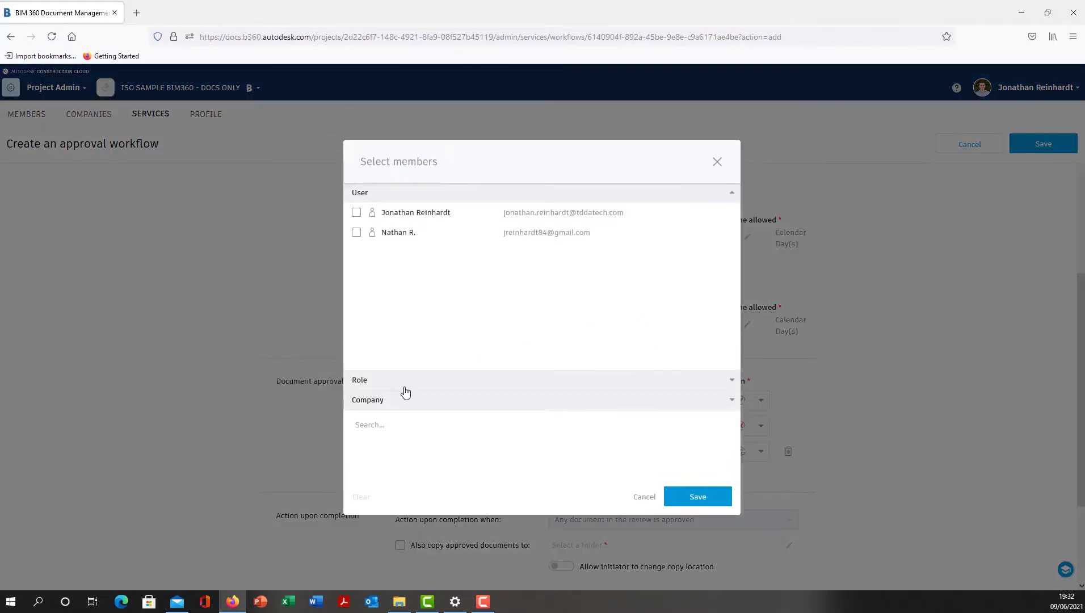
pyautogui.click(422, 380)
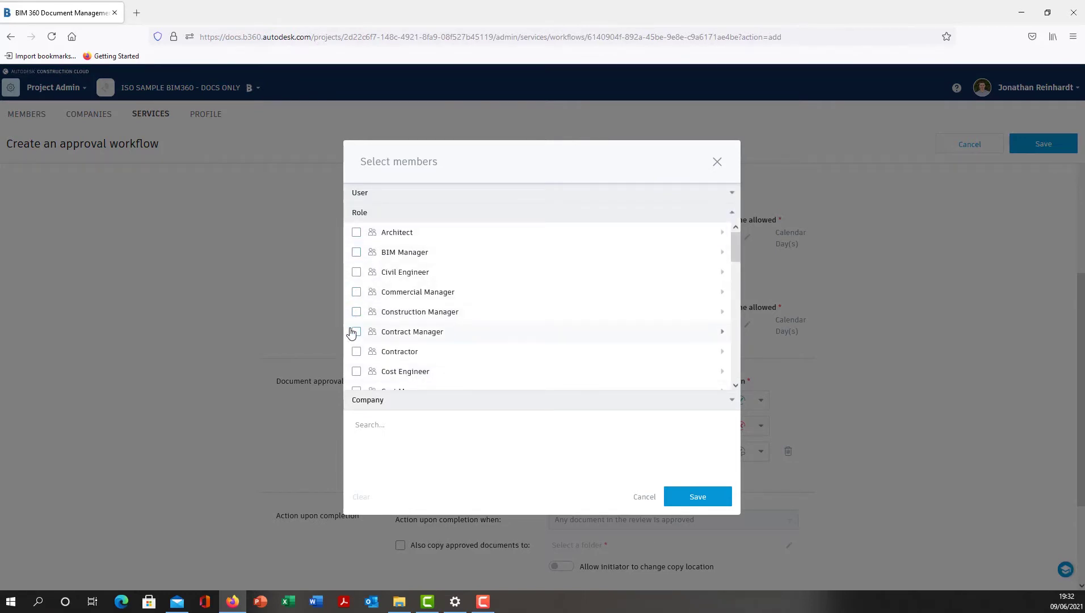
pyautogui.scroll(-3, 357, 327)
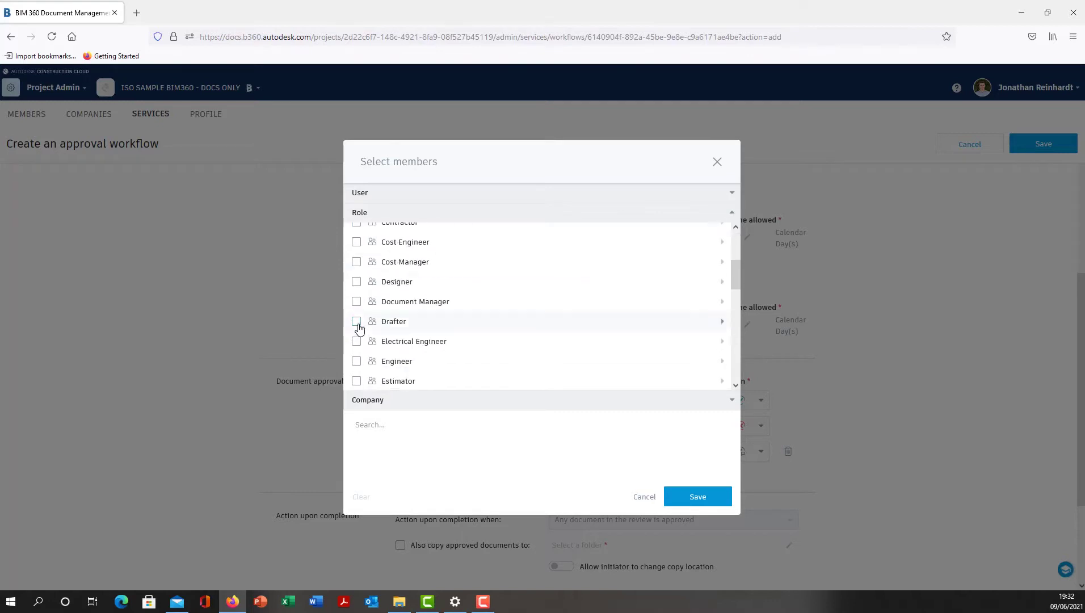
pyautogui.scroll(-2, 355, 323)
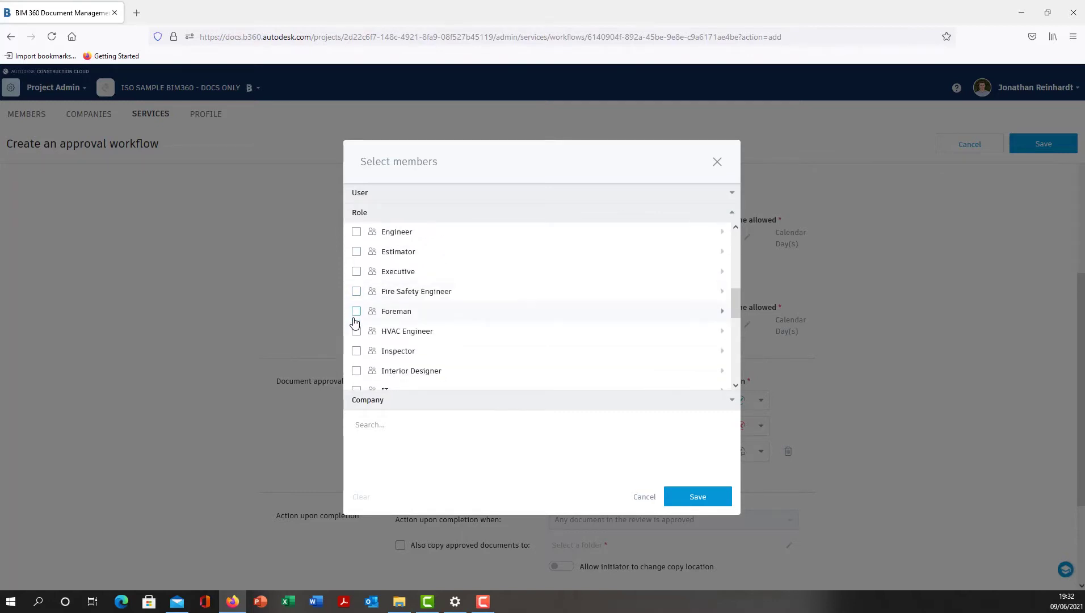
pyautogui.scroll(2, 354, 321)
pyautogui.scroll(-5, 355, 316)
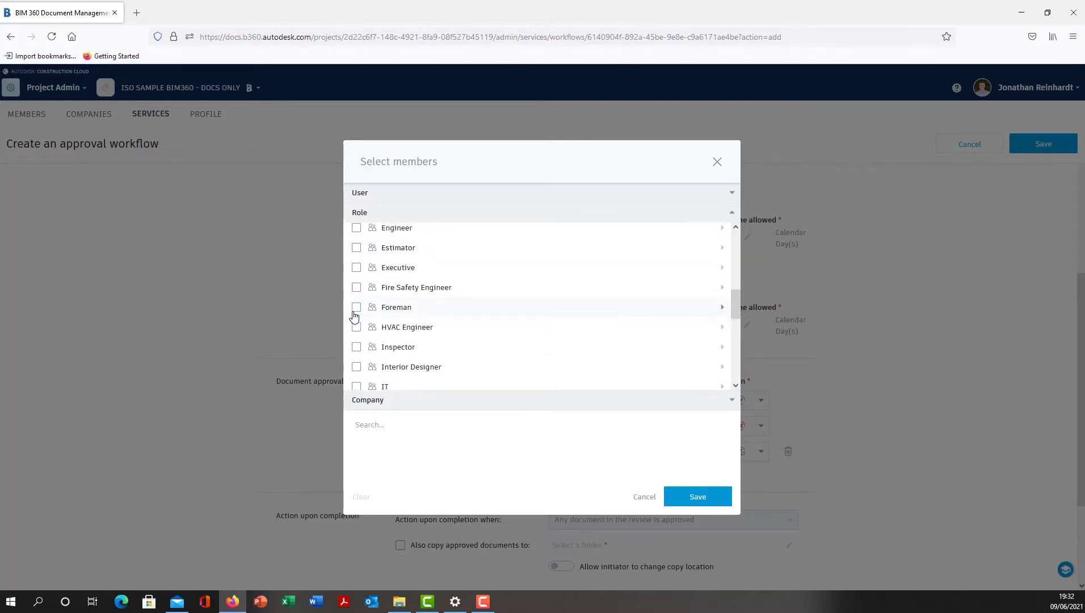
pyautogui.click(356, 336)
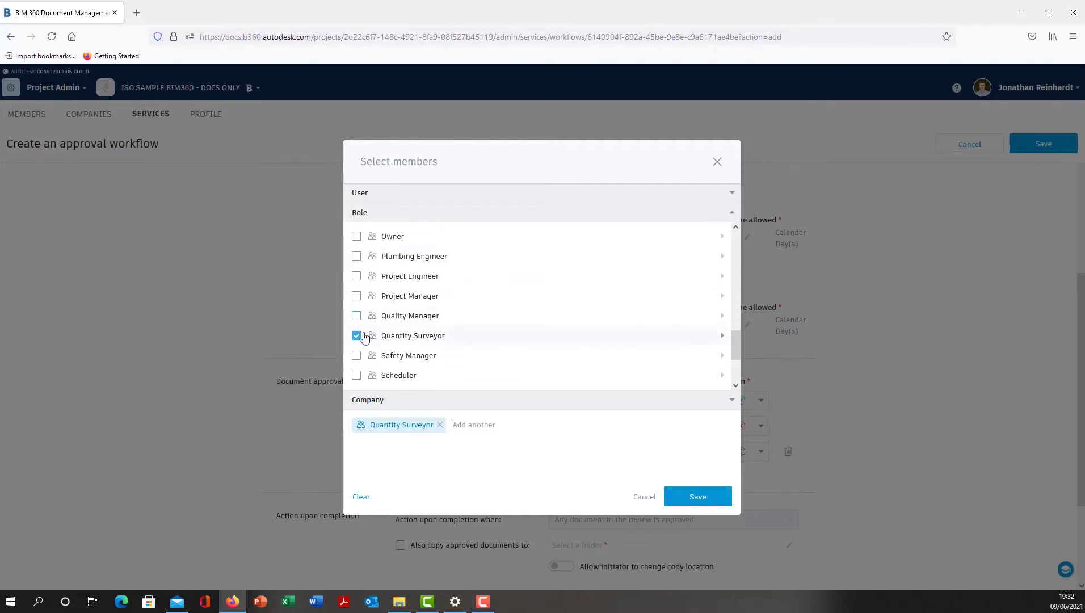
pyautogui.click(697, 495)
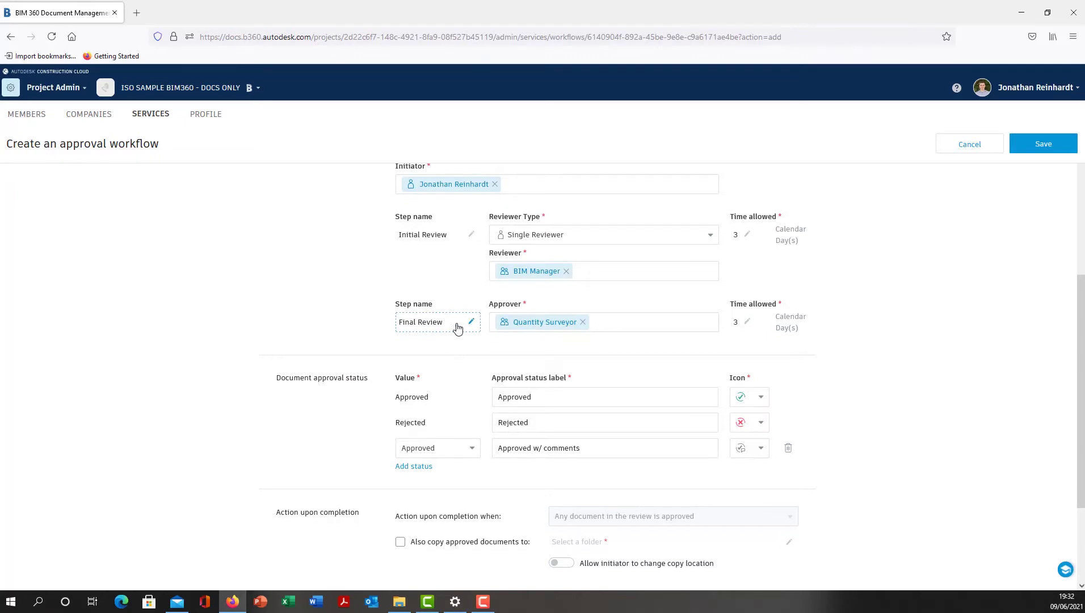
# Step: Enable copying approved documents to the Project Files > SHARED > Architecture (A) folder
pyautogui.scroll(-2, 567, 295)
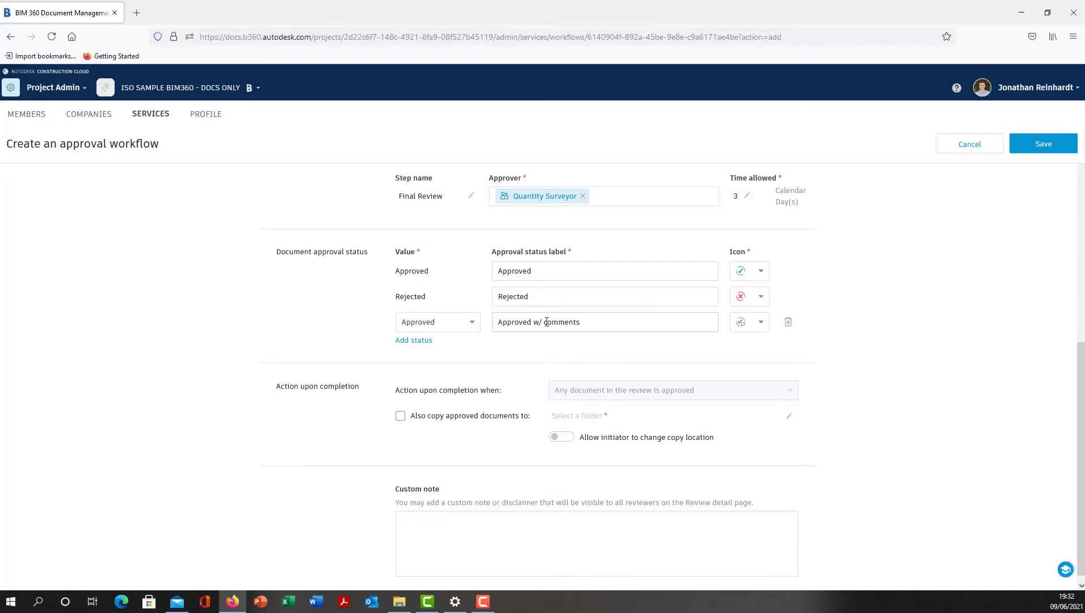
pyautogui.scroll(-1, 445, 364)
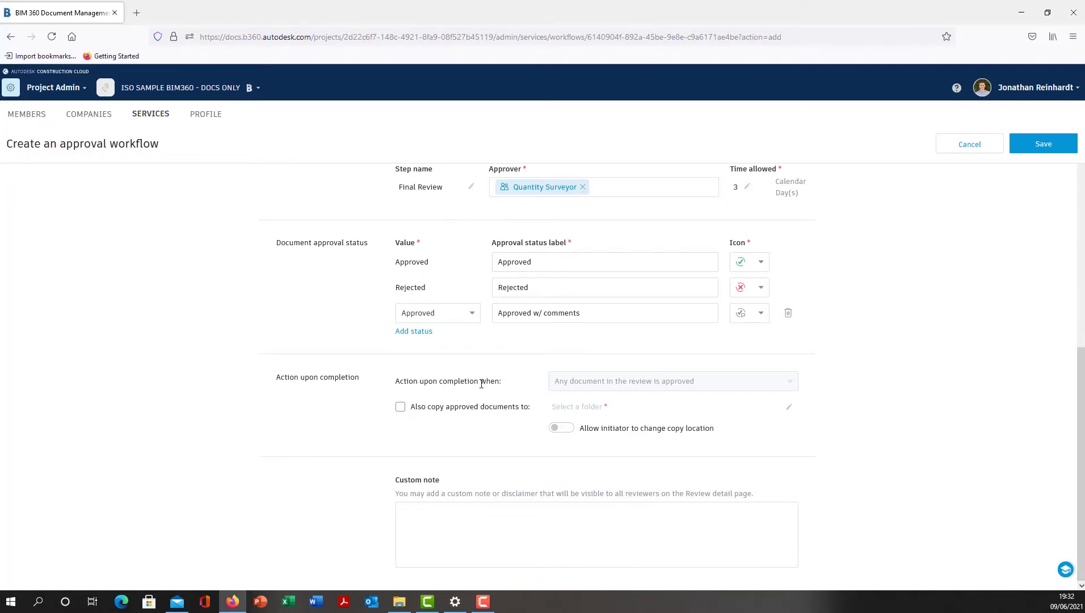
pyautogui.click(400, 407)
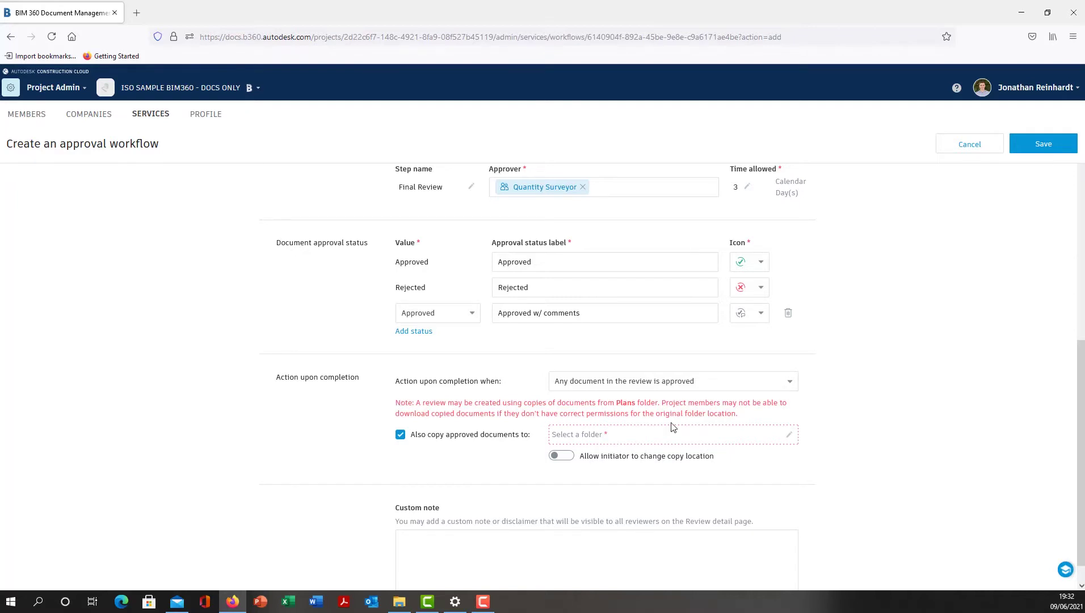
pyautogui.click(756, 434)
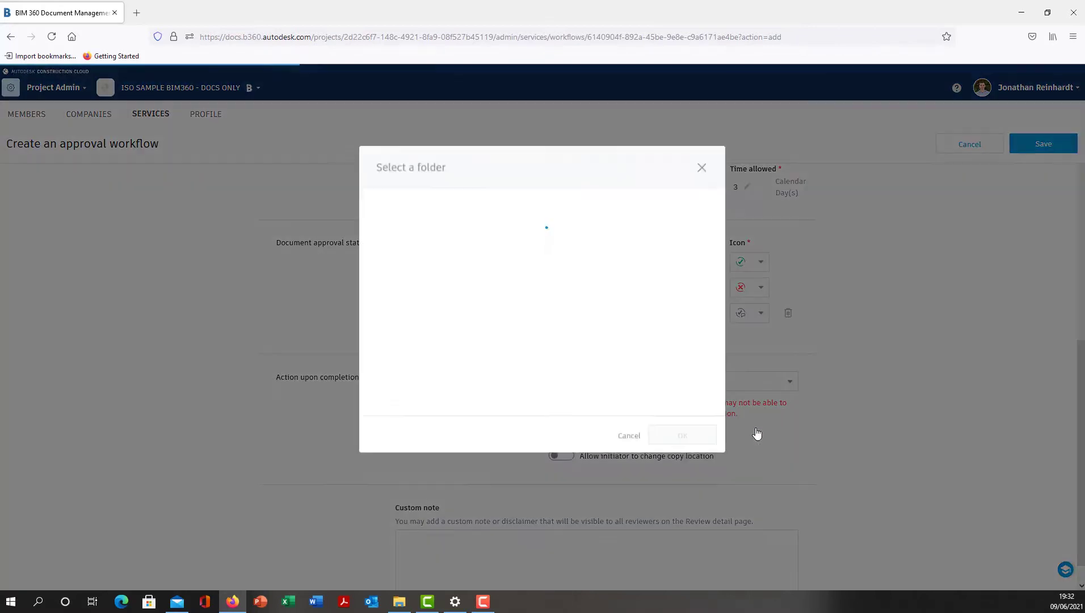
pyautogui.click(369, 251)
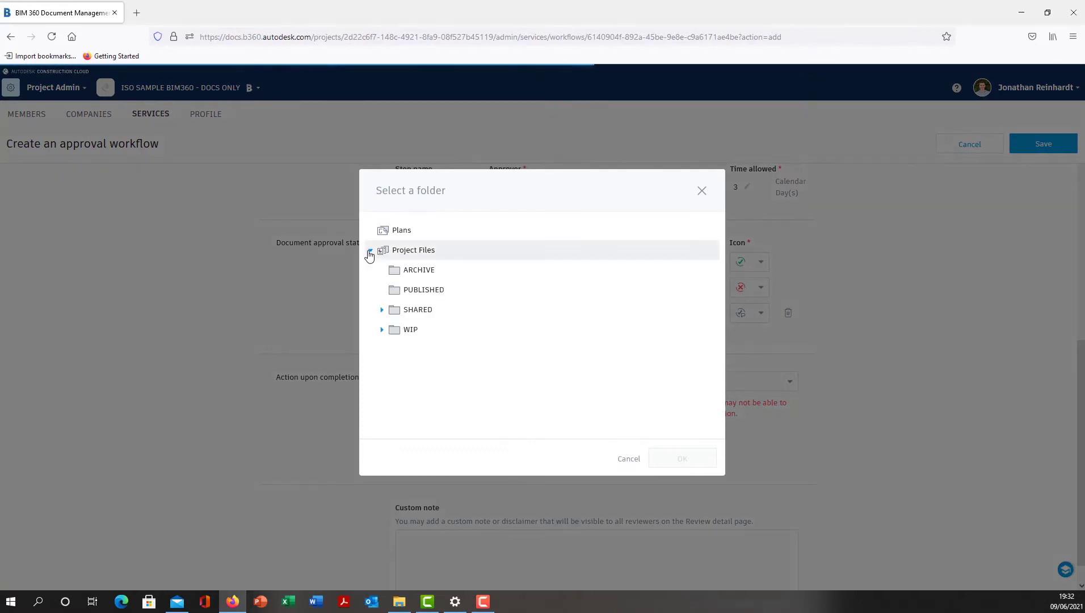
pyautogui.click(382, 310)
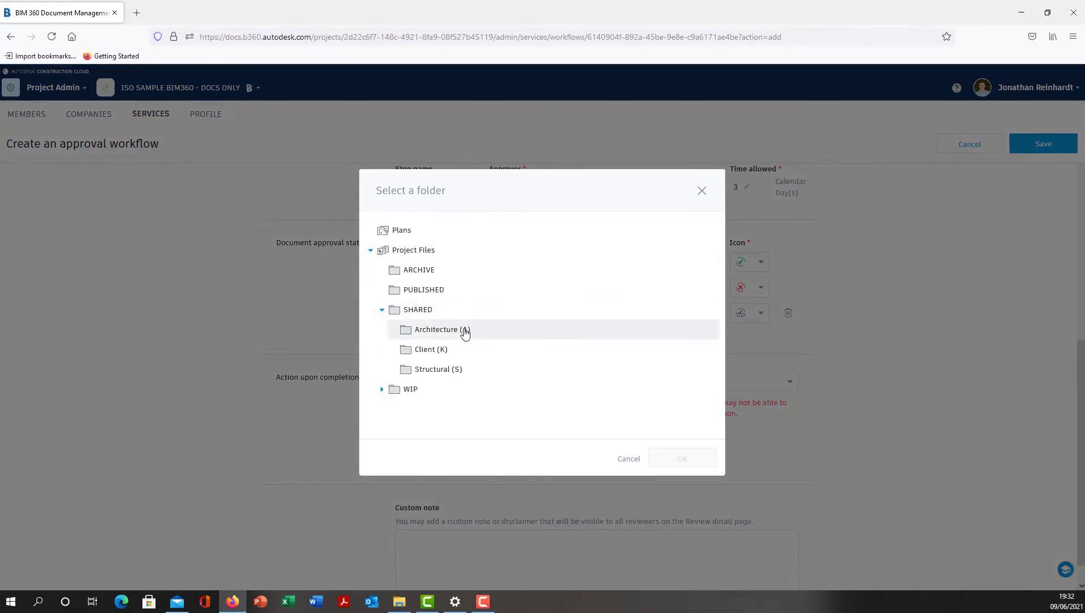
pyautogui.click(464, 330)
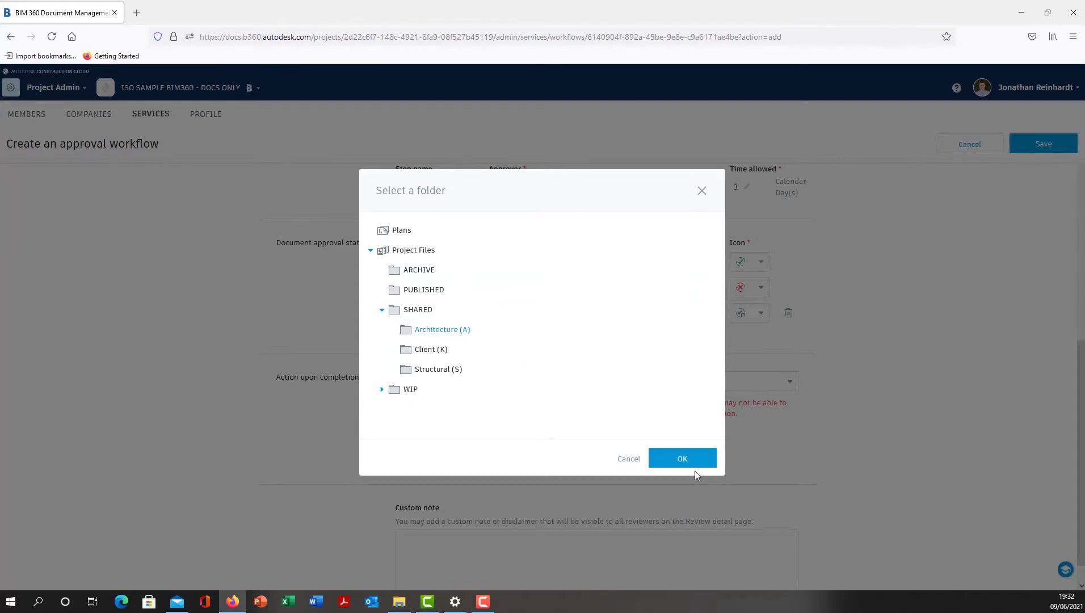
pyautogui.click(681, 459)
pyautogui.scroll(-1, 710, 331)
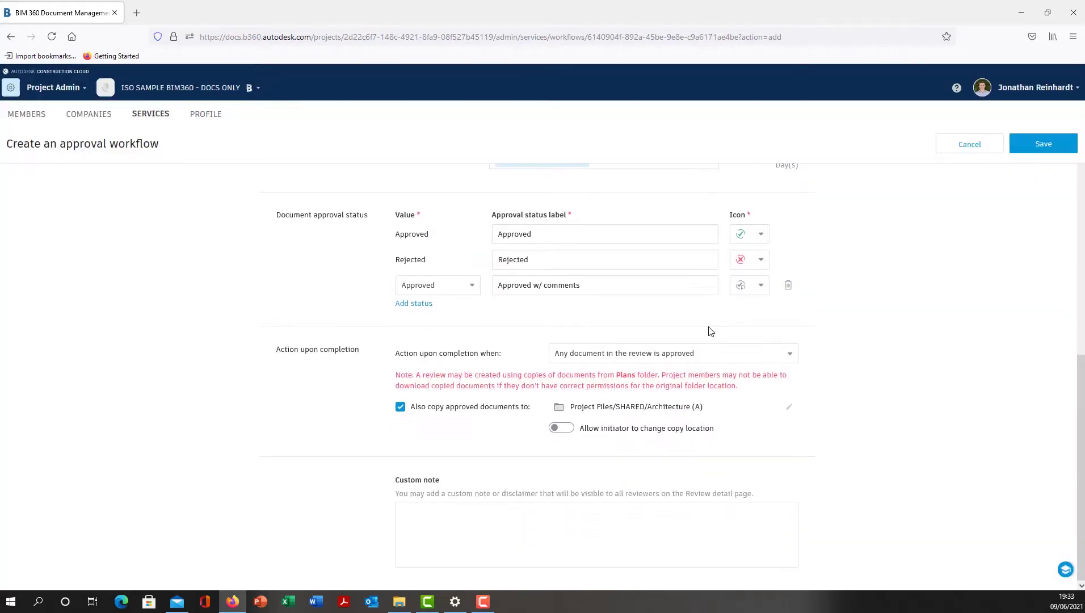
pyautogui.scroll(10, 794, 409)
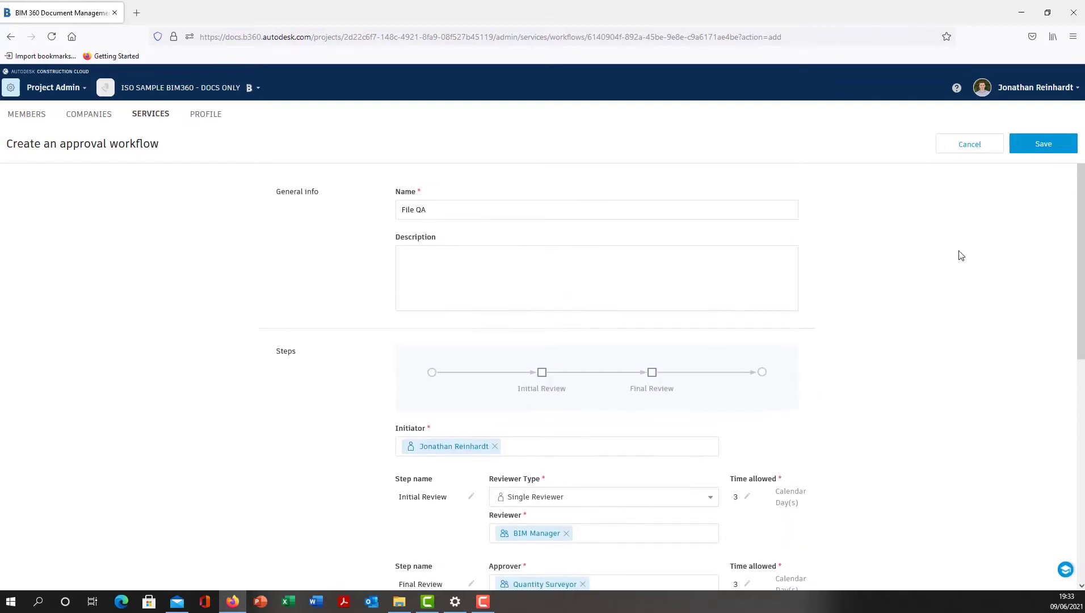
# Step: Save the File QA workflow, then open WIP > Architecture (A) in Document Management and select the PDF
pyautogui.click(1055, 152)
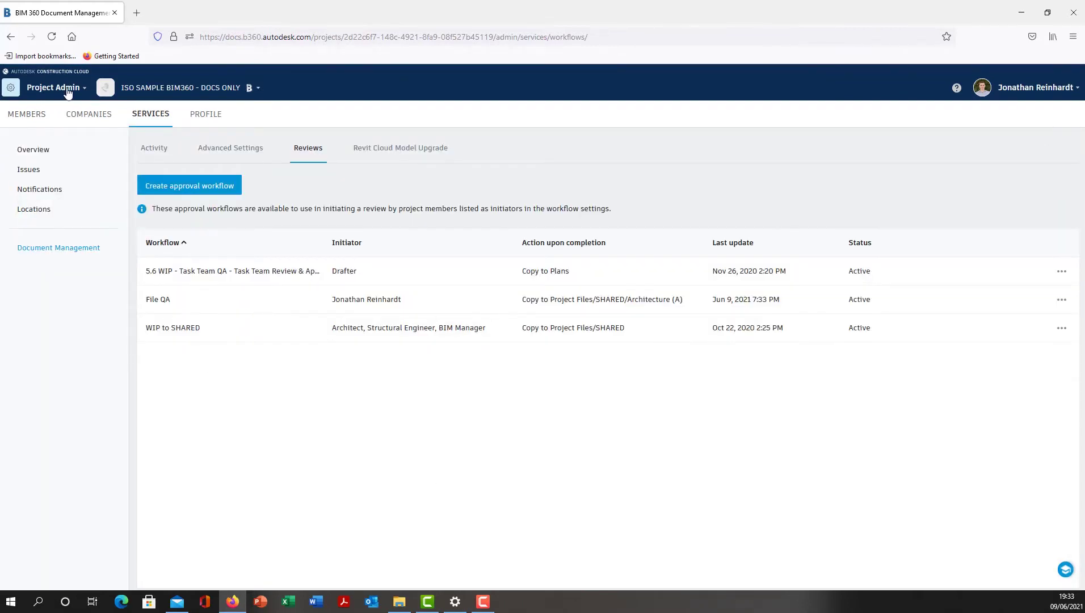
pyautogui.click(67, 91)
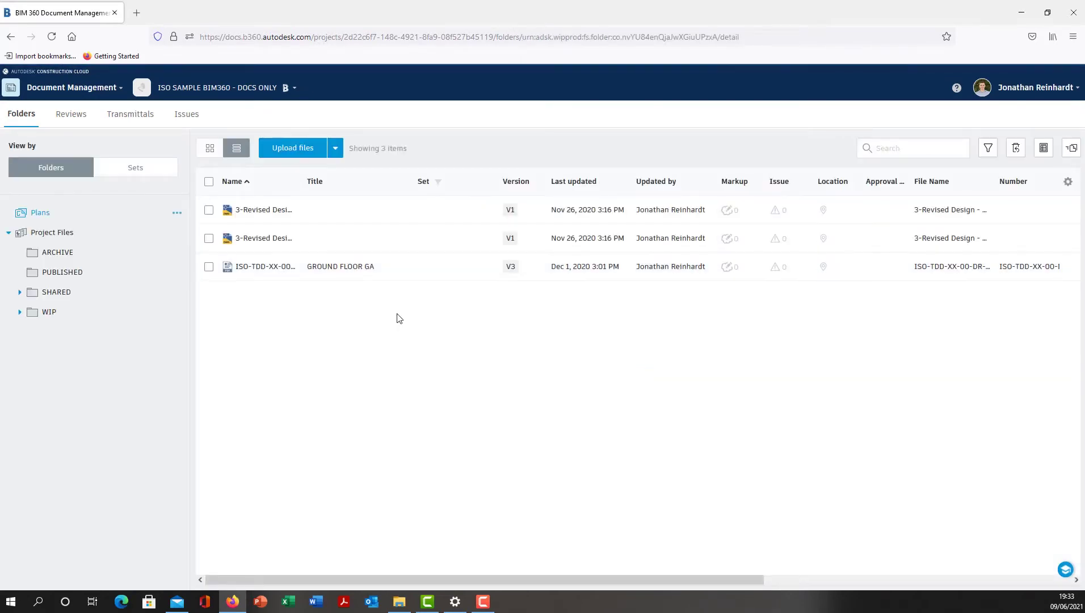
pyautogui.click(87, 316)
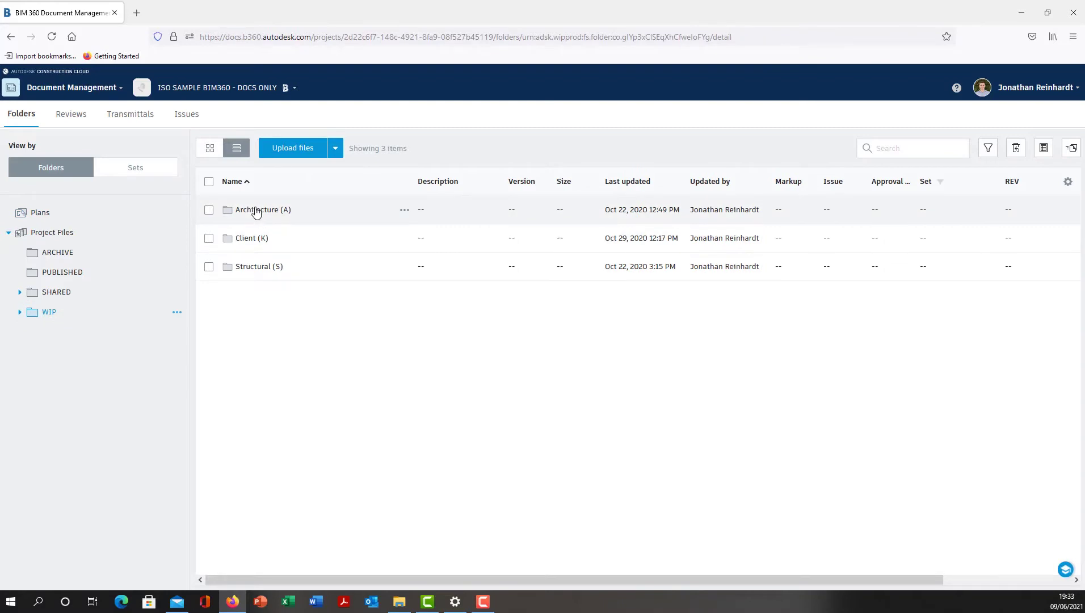
pyautogui.click(256, 211)
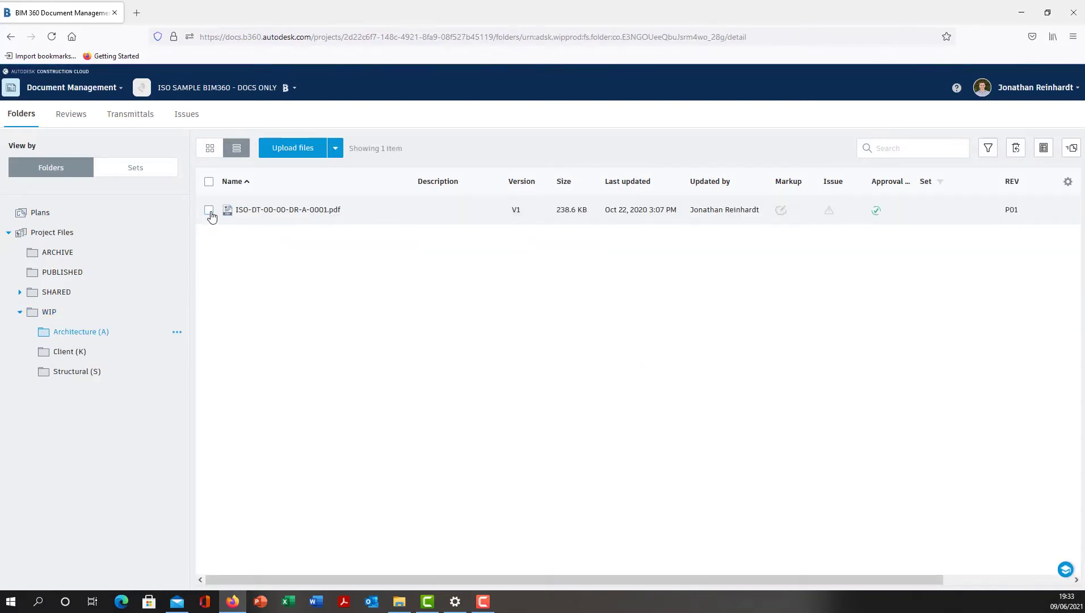
pyautogui.click(209, 213)
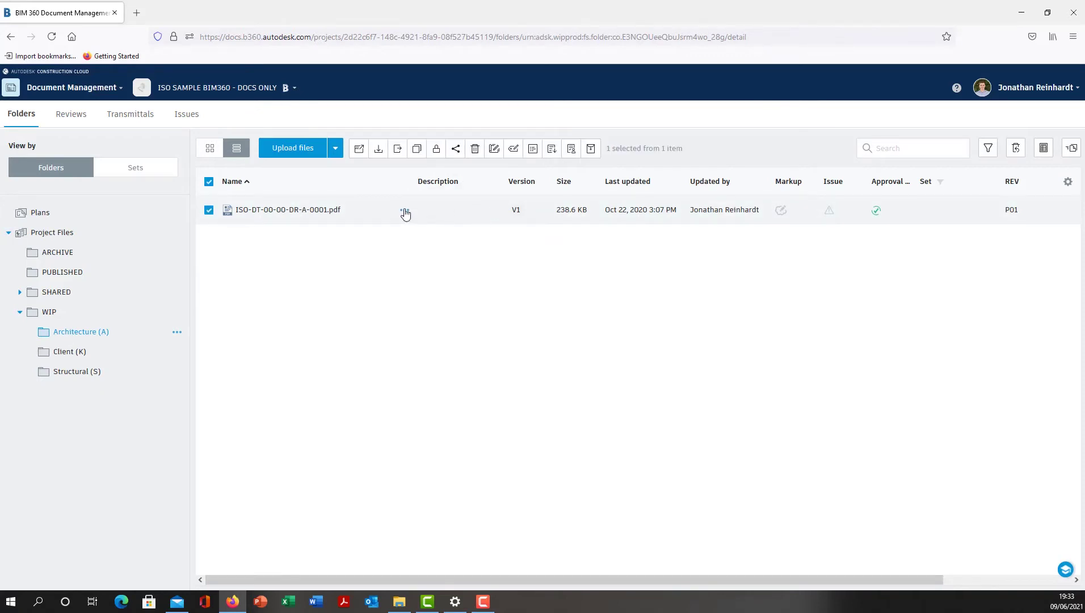
# Step: Submit ISO-DT-00-00-DR-A-0001.pdf for File QA review named 'Ground Floor Plan Initial Design', correcting the spelling
pyautogui.click(404, 211)
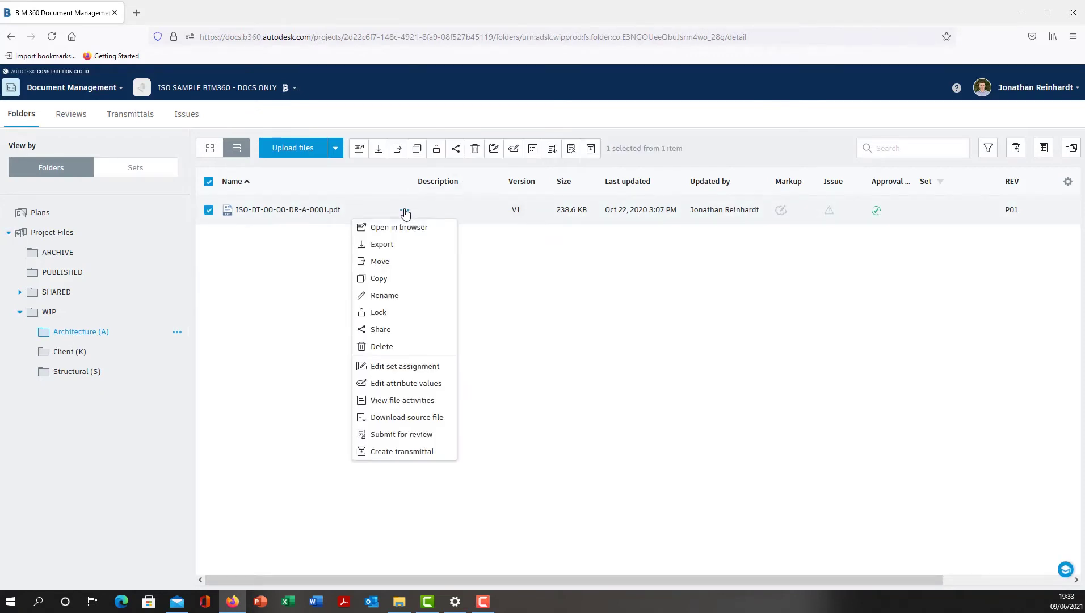
pyautogui.click(420, 438)
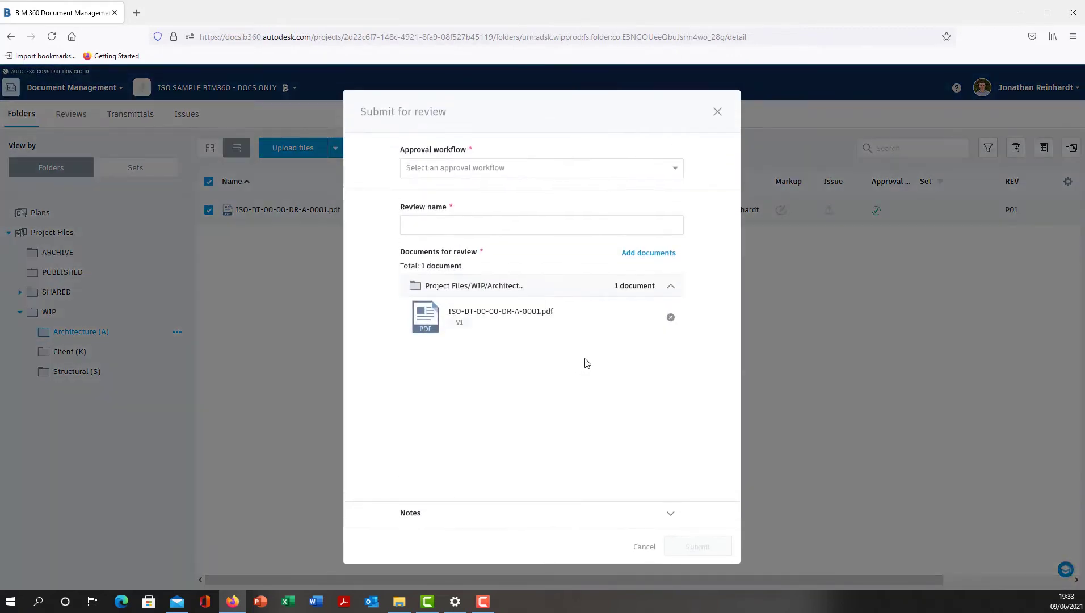
pyautogui.click(670, 169)
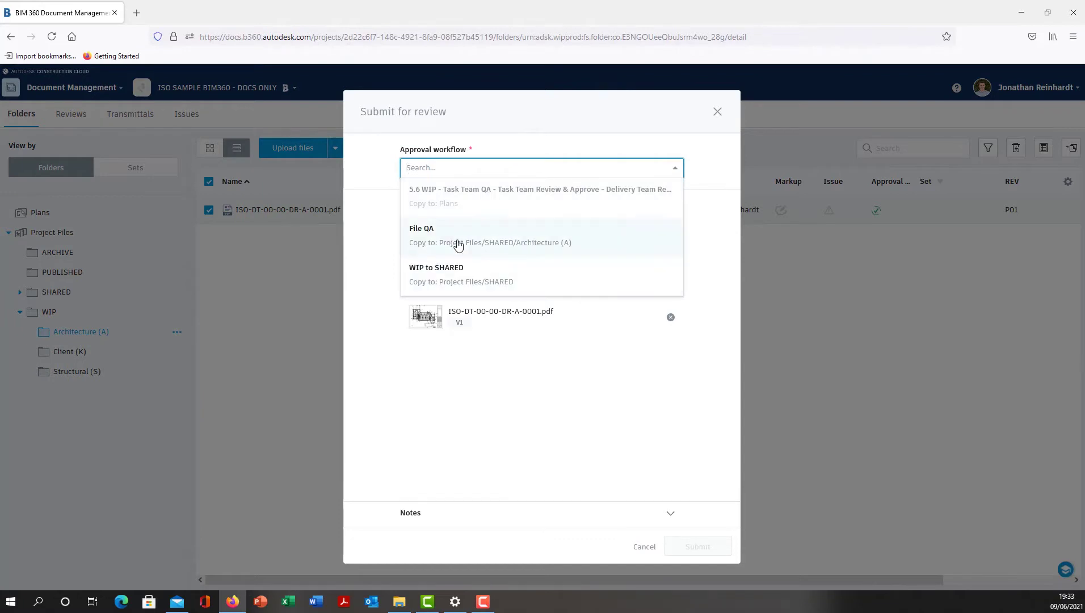
pyautogui.click(437, 239)
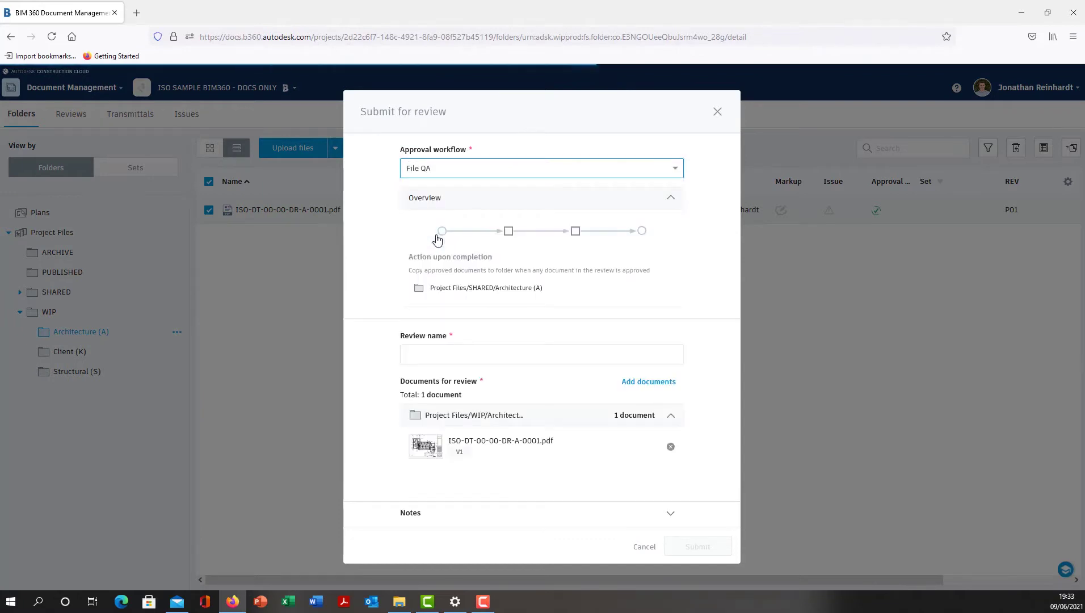
pyautogui.click(479, 354)
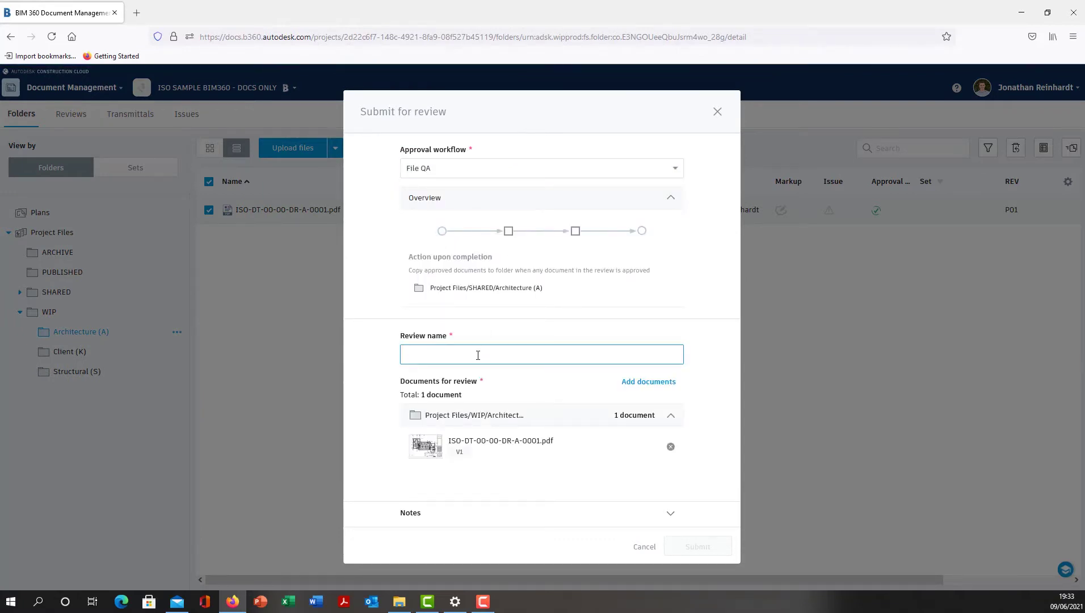
pyautogui.write('Ground Floor Plan I')
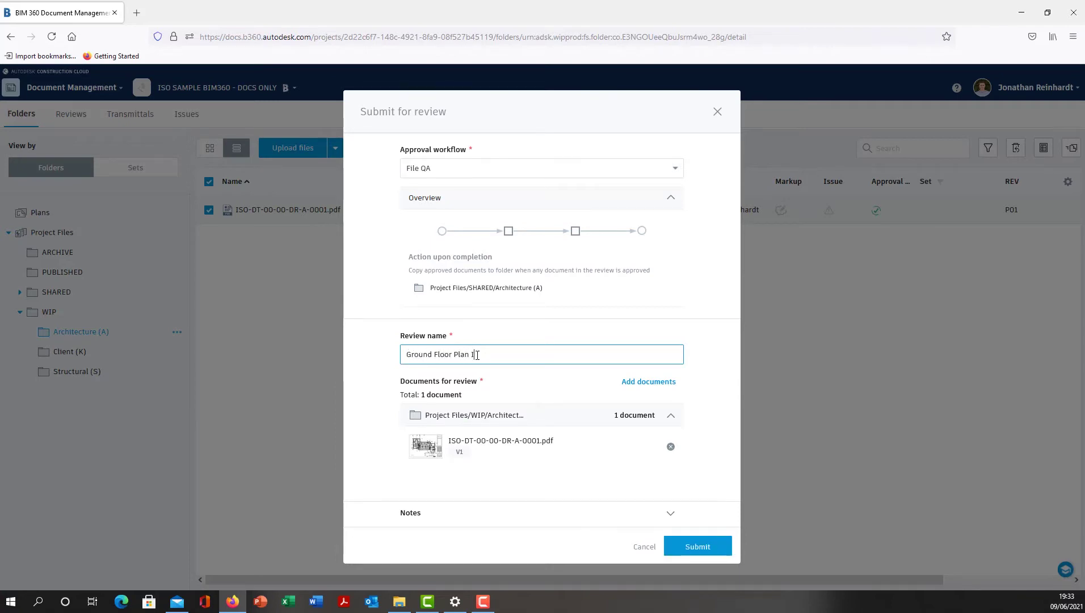
pyautogui.write('nital Design')
pyautogui.rightClick(485, 356)
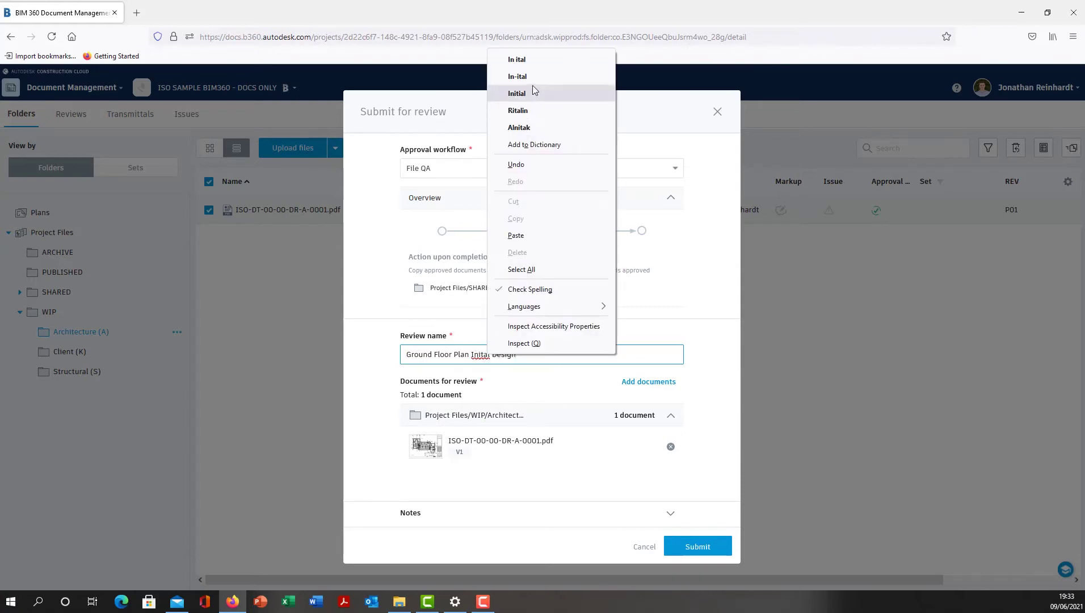
pyautogui.click(517, 93)
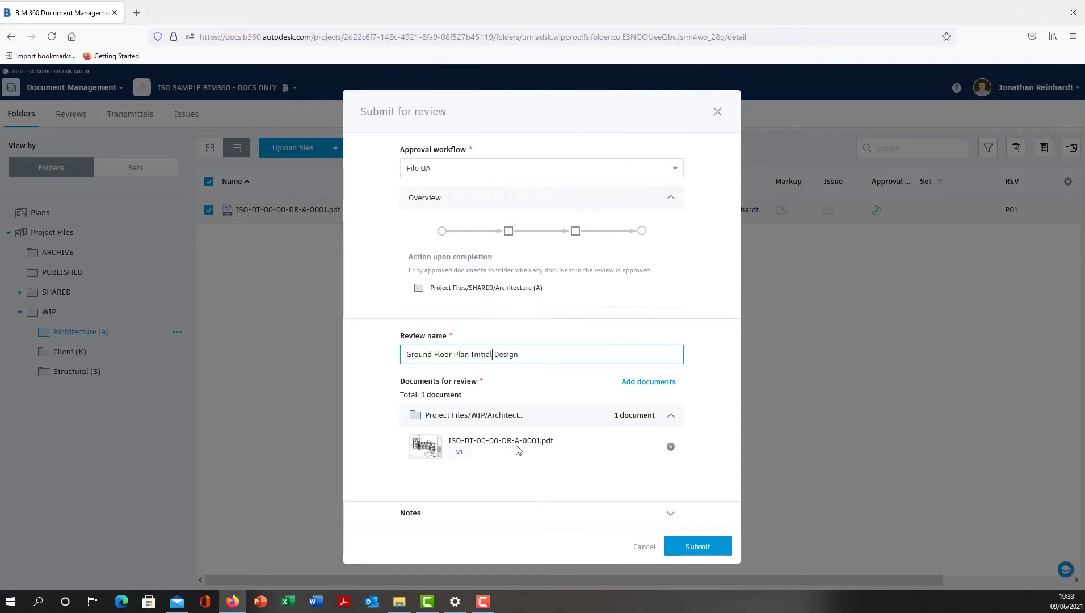
pyautogui.click(688, 542)
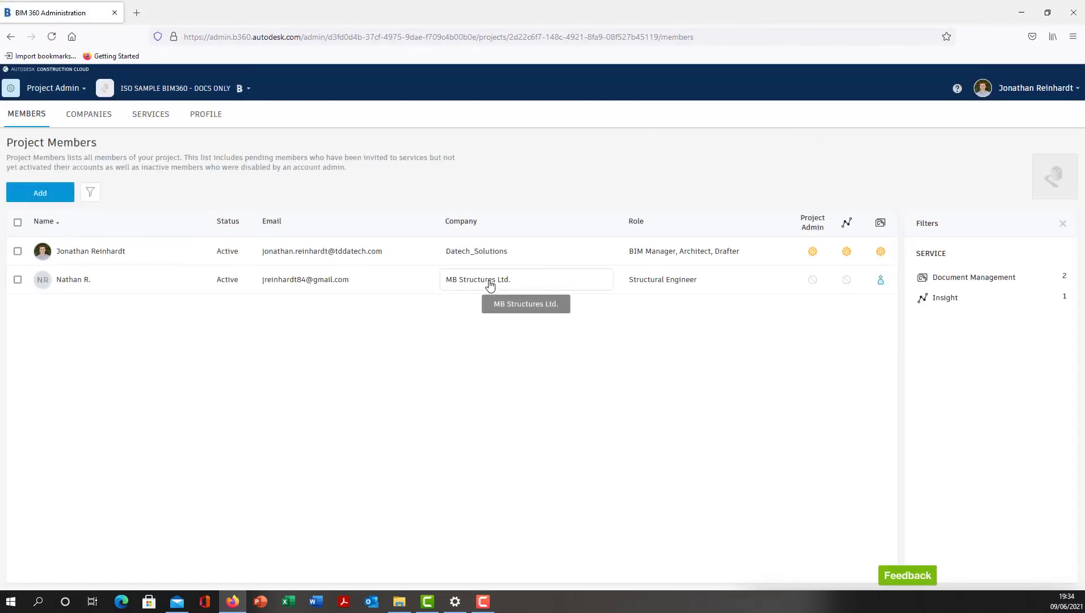
# Step: Add Quantity Surveyor to the MB Structures Ltd. member's roles, then minimize the browser
pyautogui.click(697, 282)
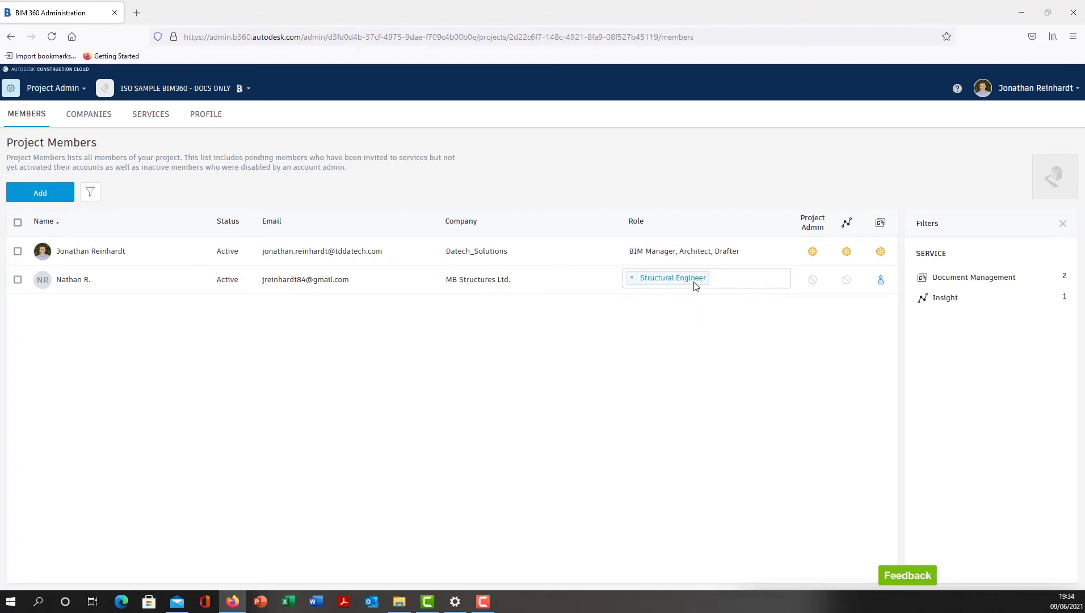
pyautogui.click(731, 277)
pyautogui.write('q')
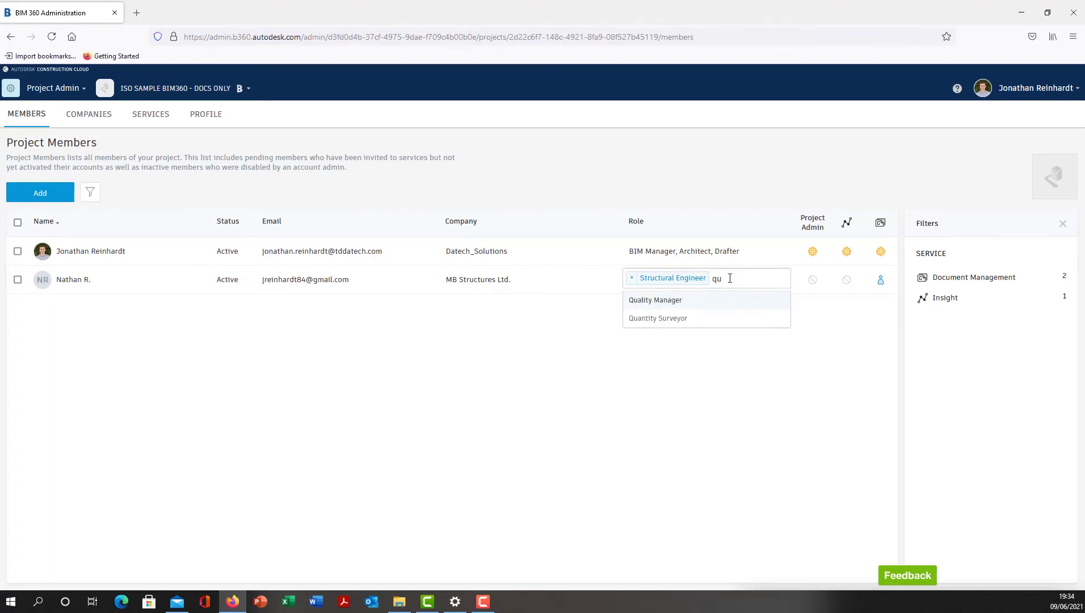
pyautogui.write('u')
pyautogui.click(657, 320)
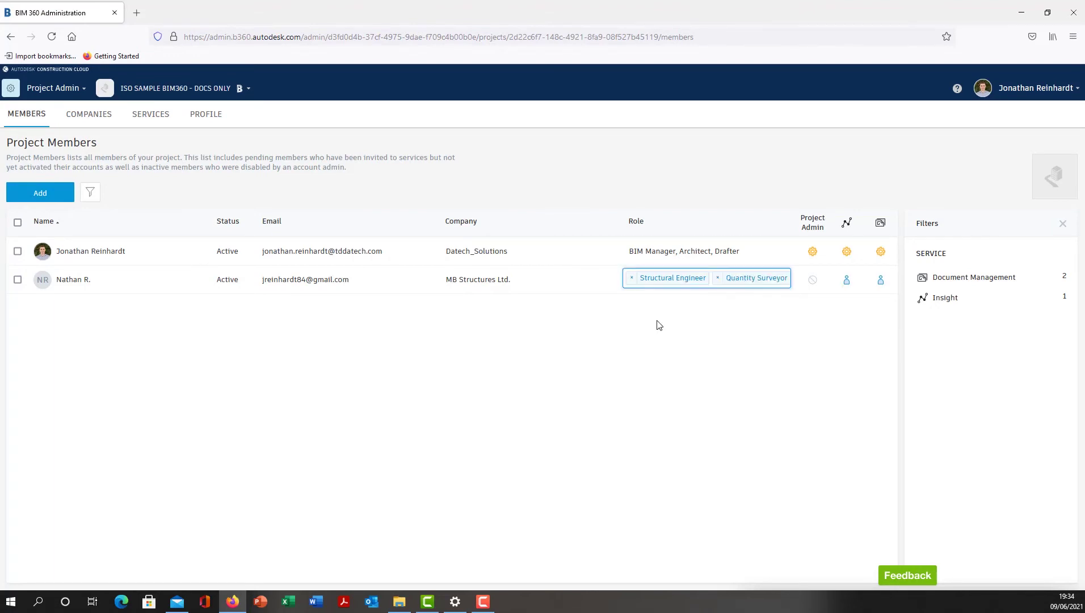
pyautogui.click(654, 369)
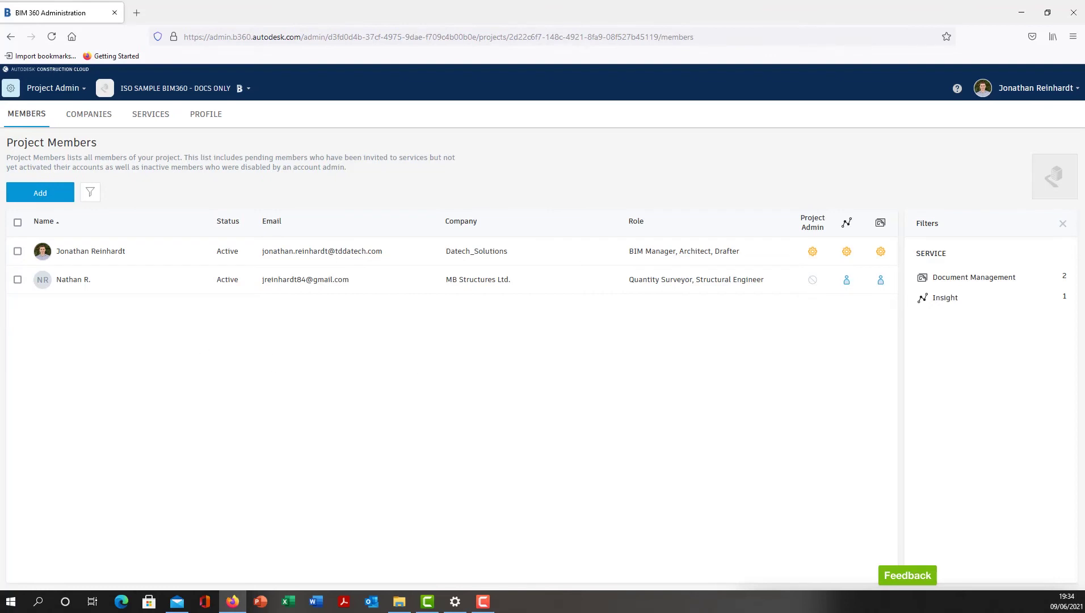
pyautogui.click(1025, 14)
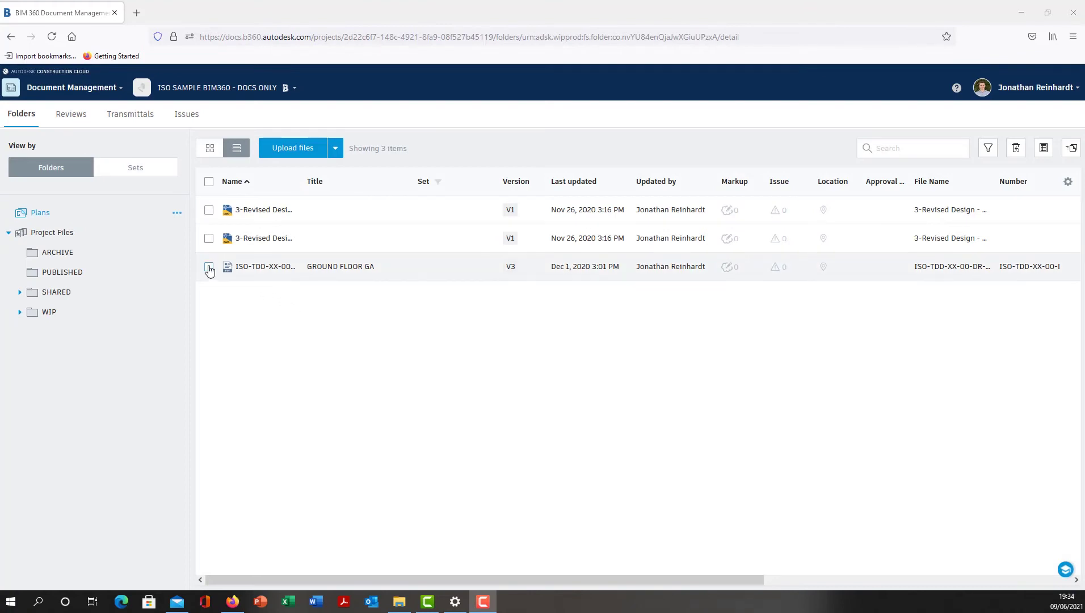
# Step: Open the WIP > Architecture (A) folder and select the floor plan PDF
pyautogui.click(58, 319)
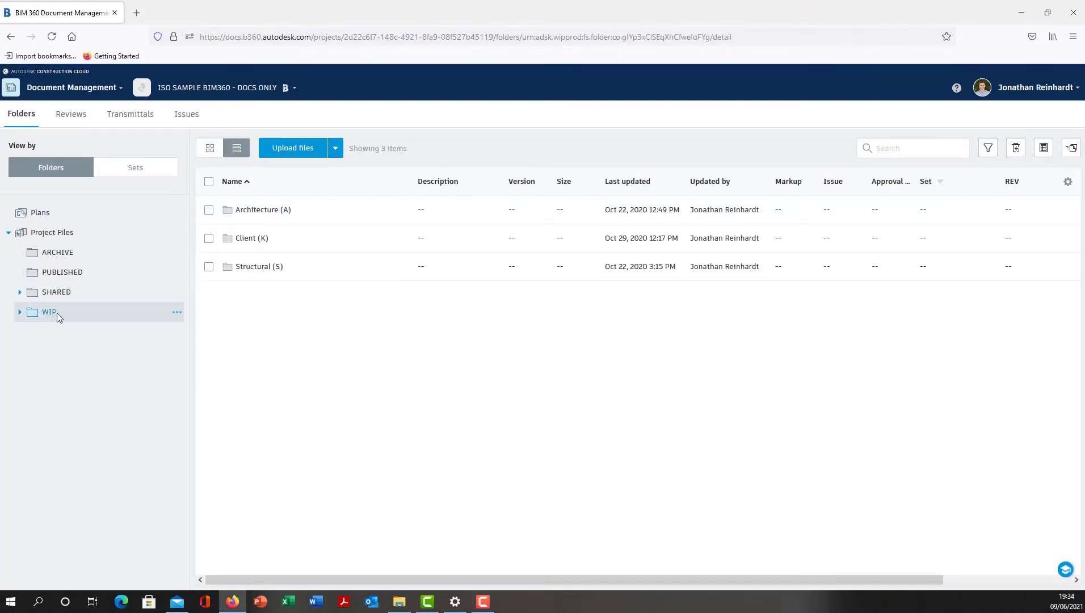
pyautogui.click(253, 217)
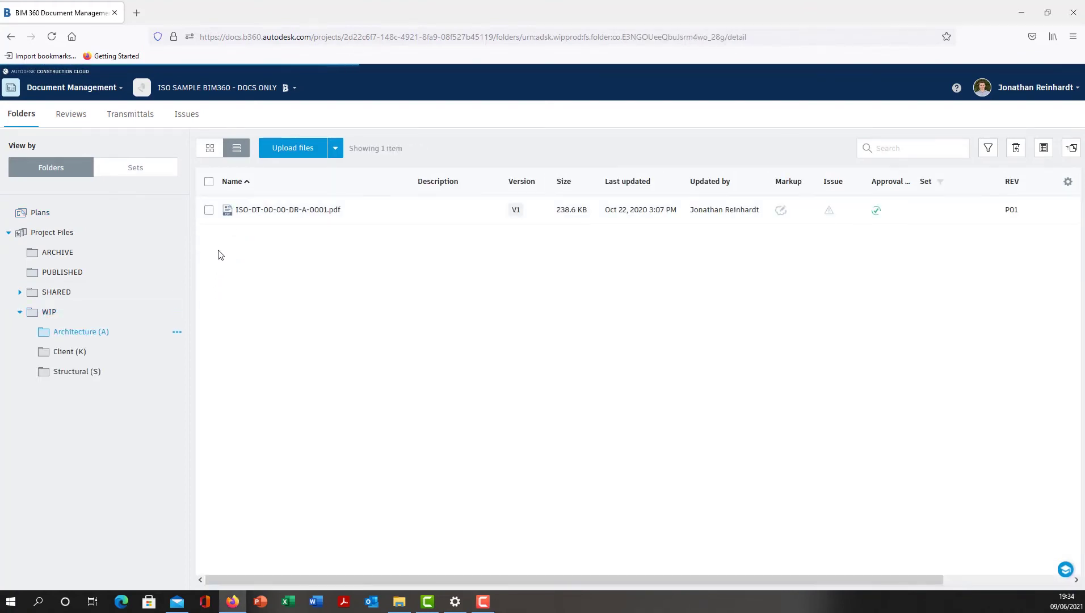
pyautogui.click(208, 213)
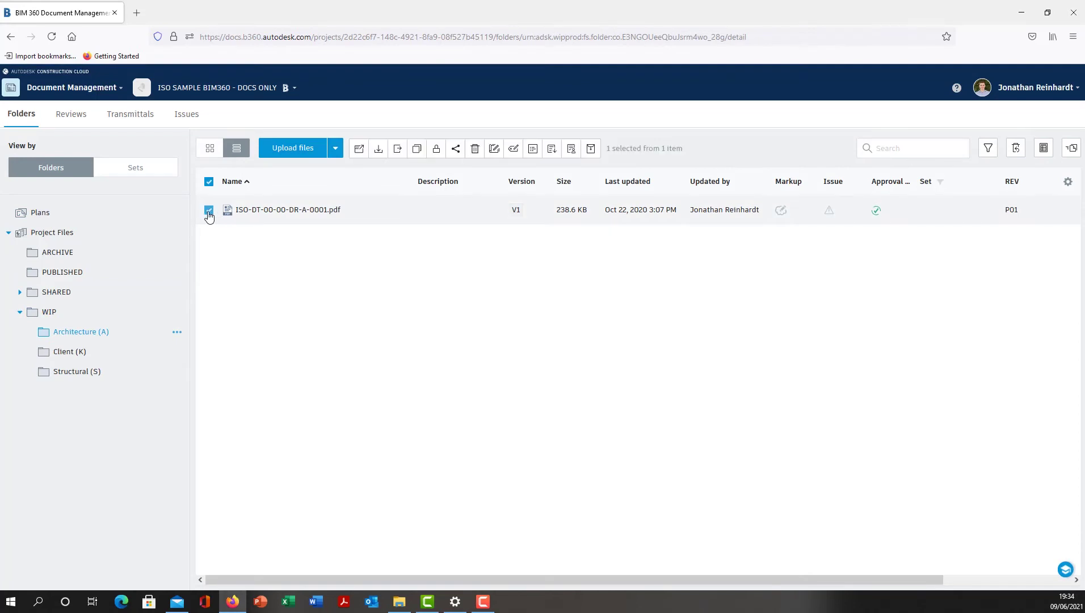
# Step: Submit the PDF for File QA review named 'GF Plan Initial Design'
pyautogui.click(404, 210)
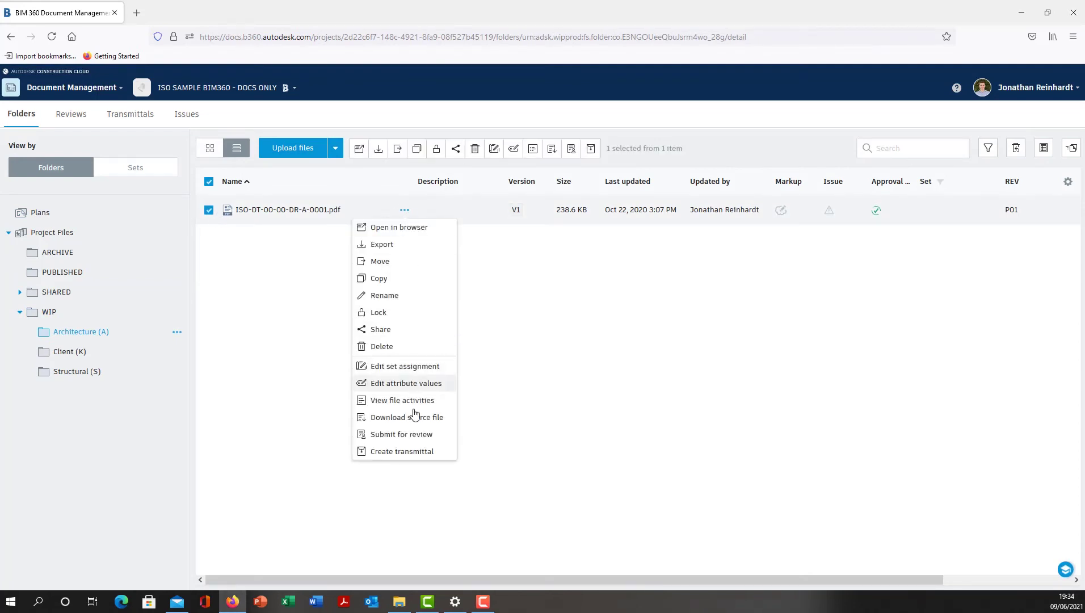
pyautogui.click(429, 435)
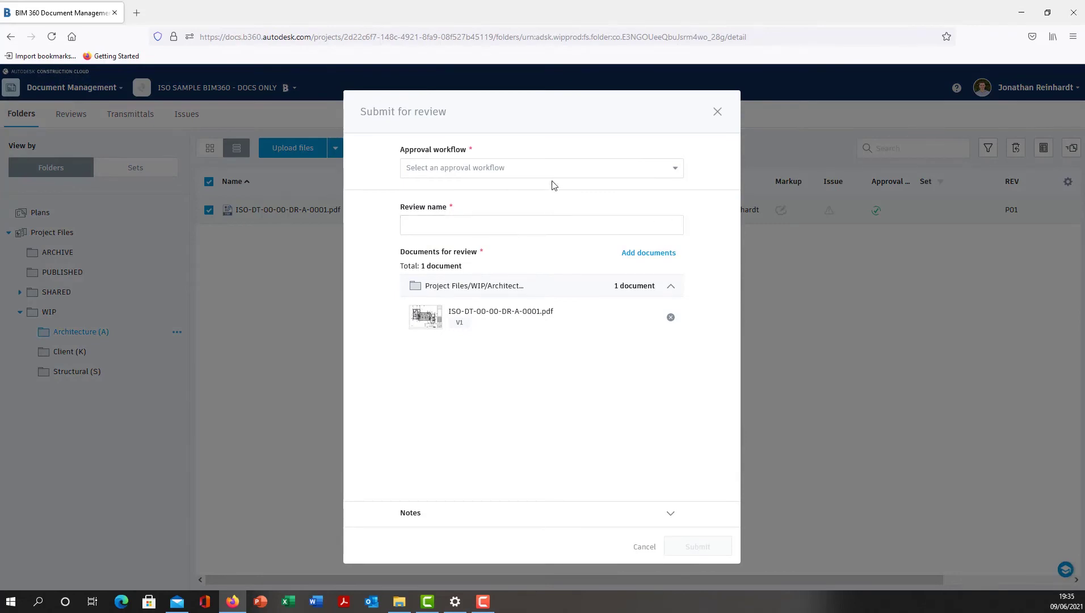
pyautogui.click(556, 171)
pyautogui.click(497, 242)
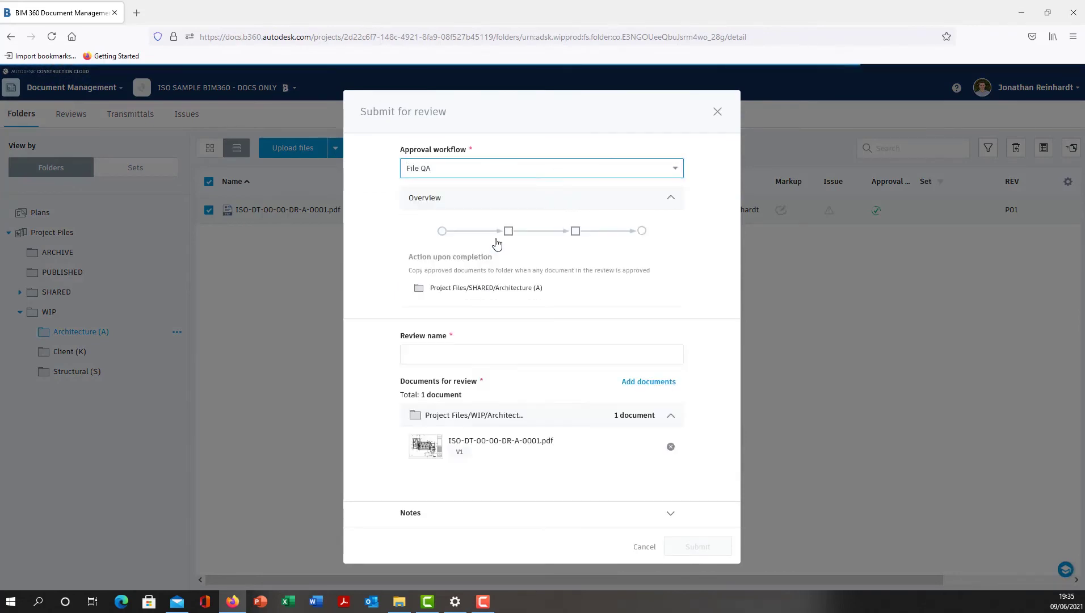
pyautogui.click(499, 351)
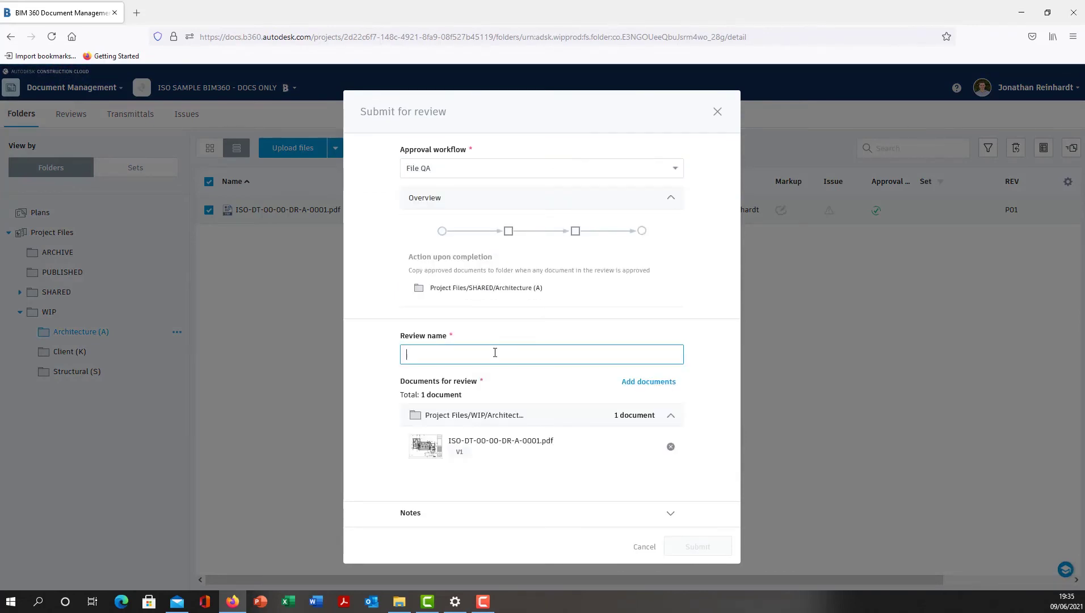
pyautogui.write('GF Plan Ini')
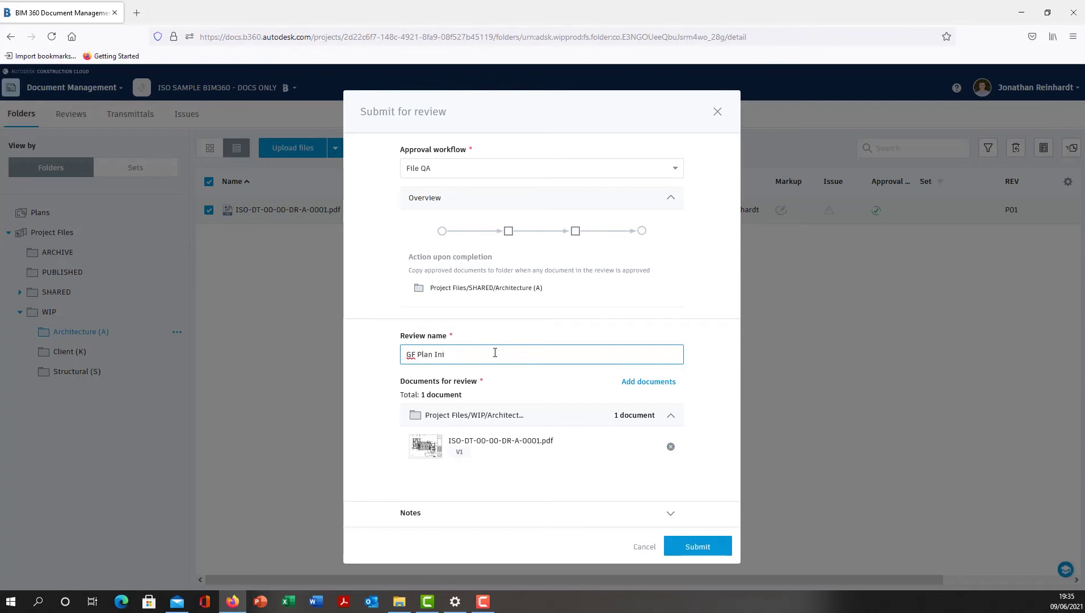
pyautogui.write('tial Desio')
pyautogui.click(697, 548)
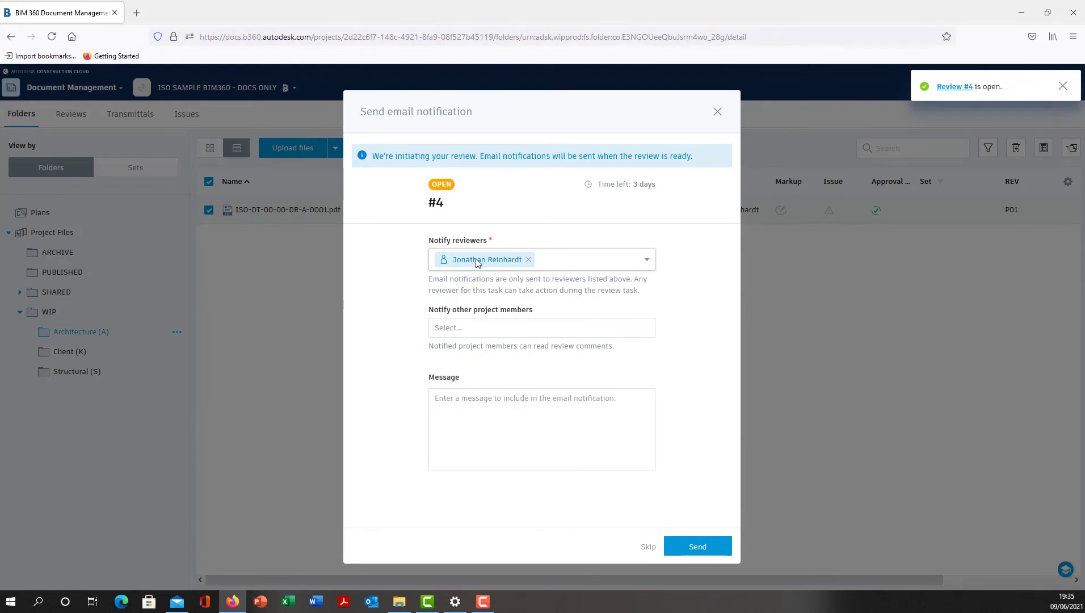
# Step: Add the Datech_Solutions company to review #4's notification and send the emails
pyautogui.click(542, 331)
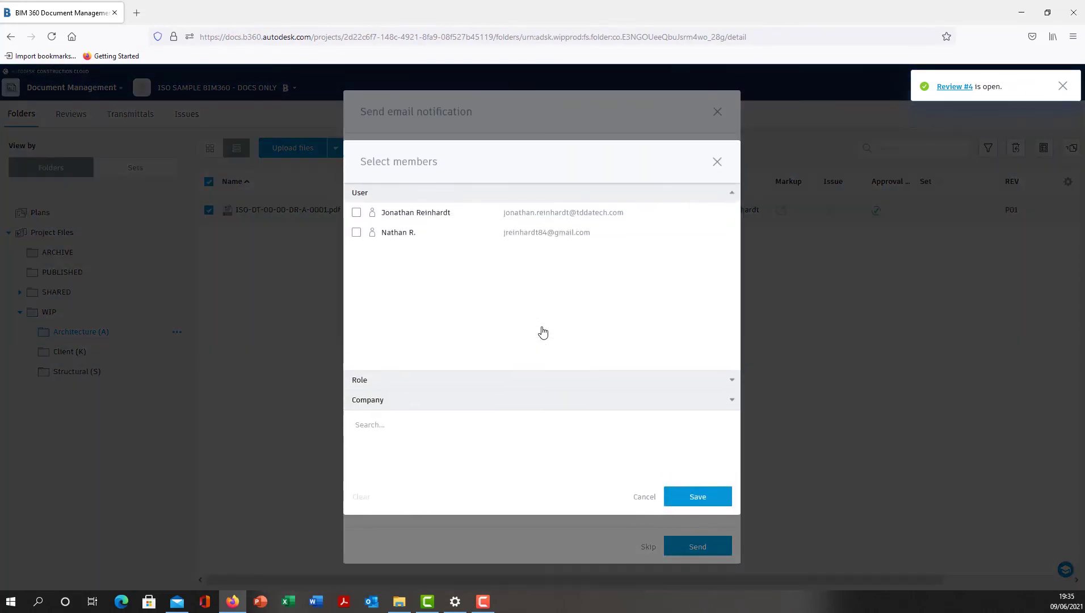
pyautogui.click(410, 400)
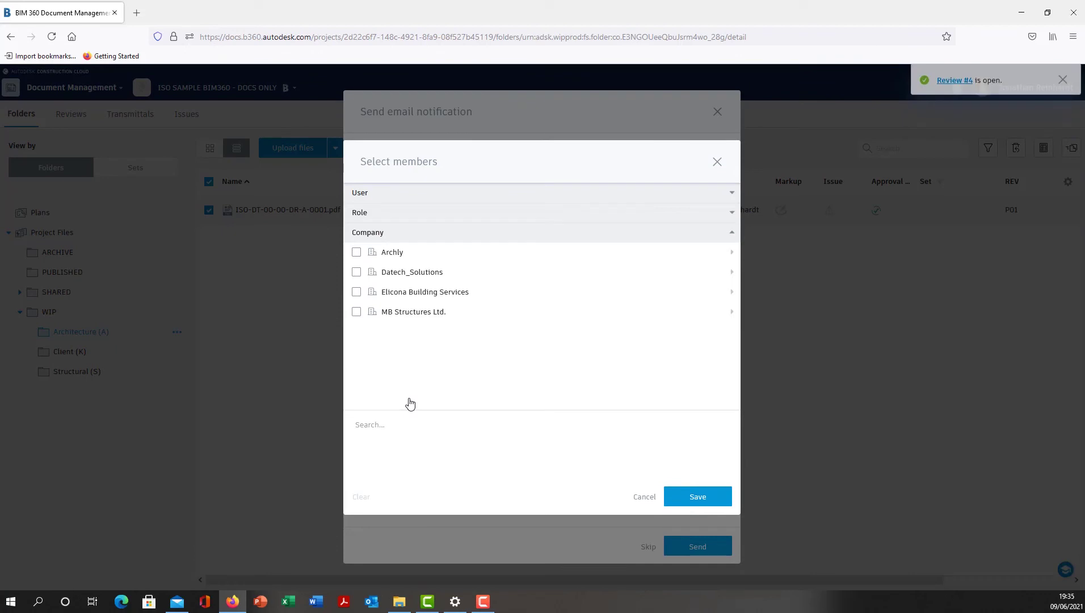
pyautogui.click(356, 272)
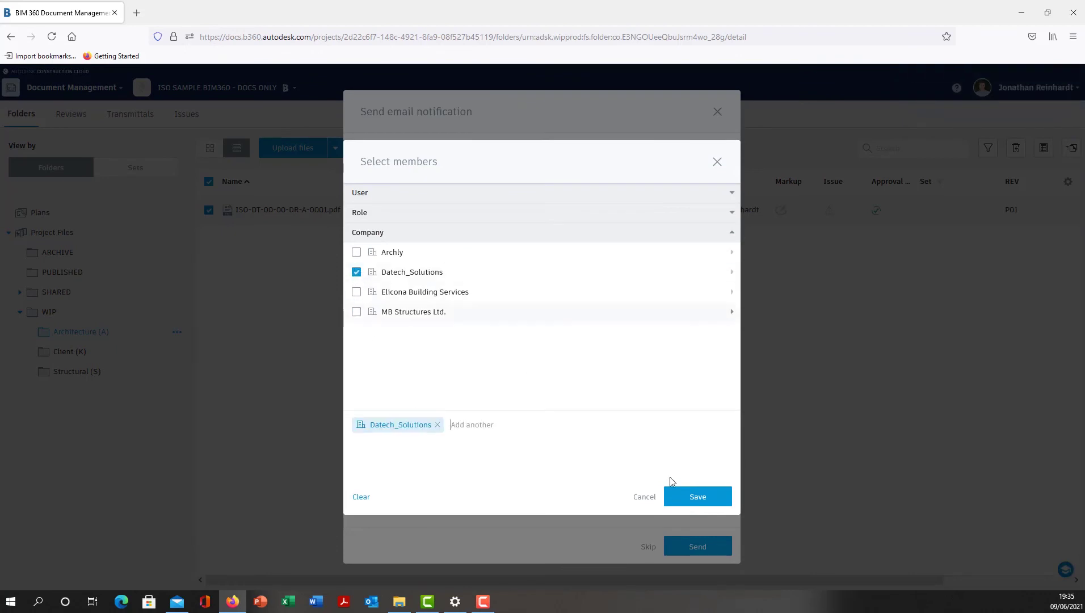
pyautogui.click(695, 497)
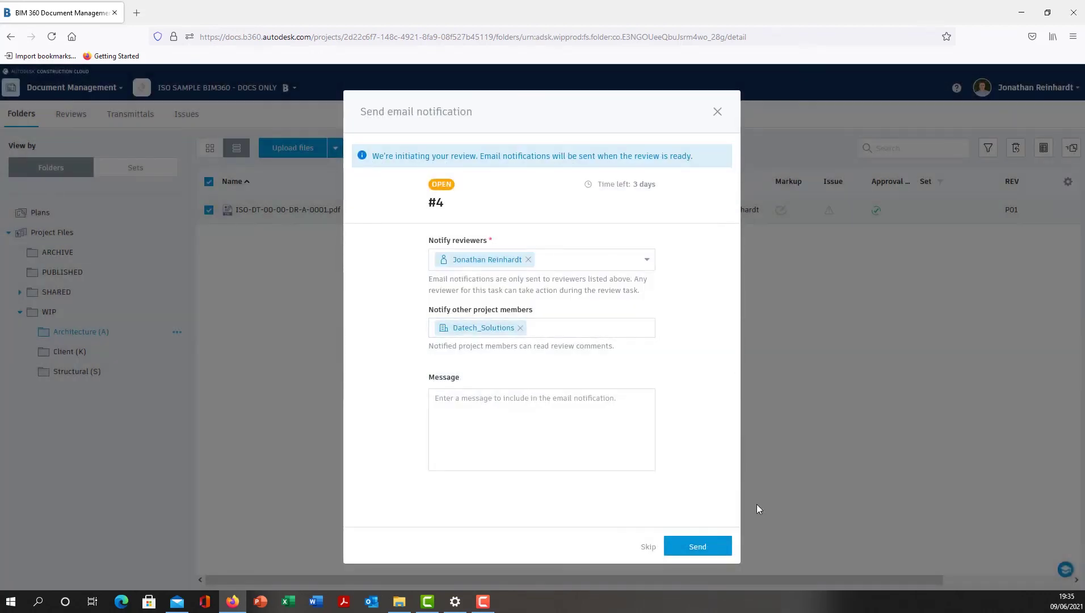
pyautogui.click(706, 545)
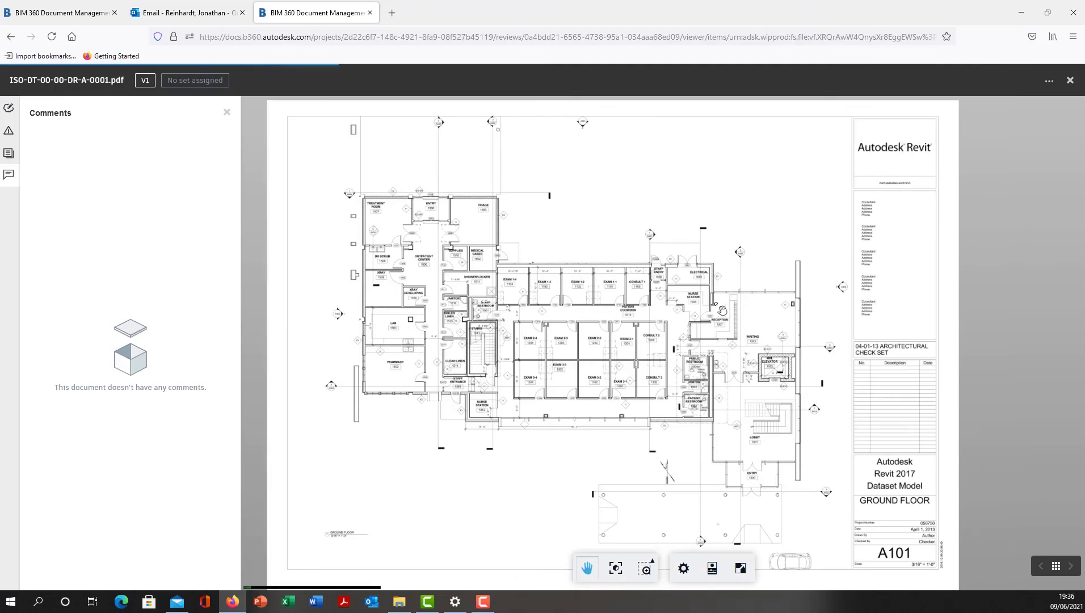
pyautogui.scroll(5, 715, 292)
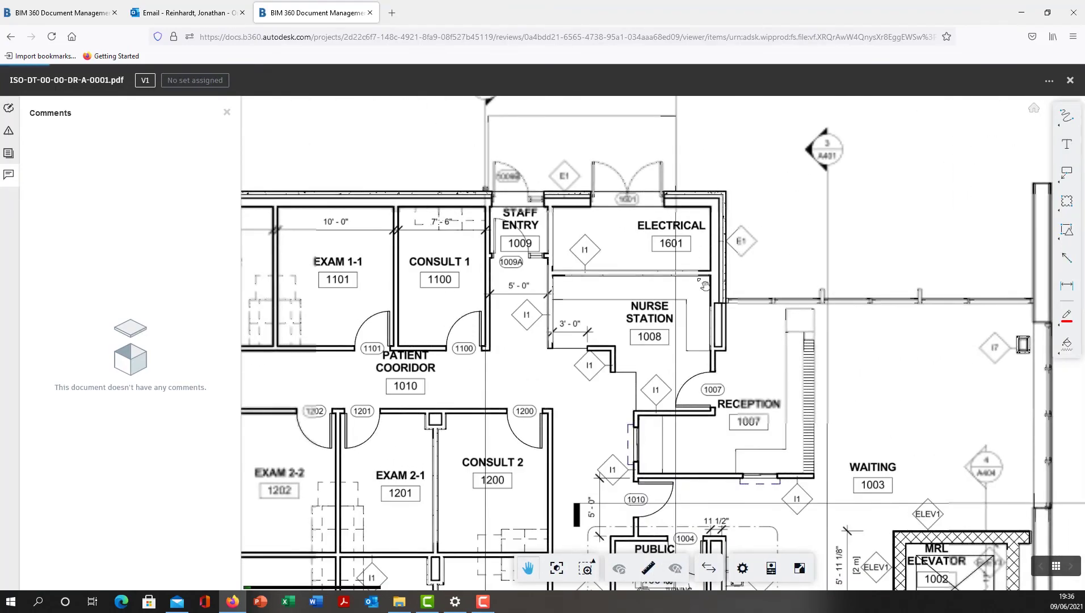
# Step: Zoom around the ground floor plan PDF and show its Issues panel, which lists no issues
pyautogui.scroll(-5, 431, 255)
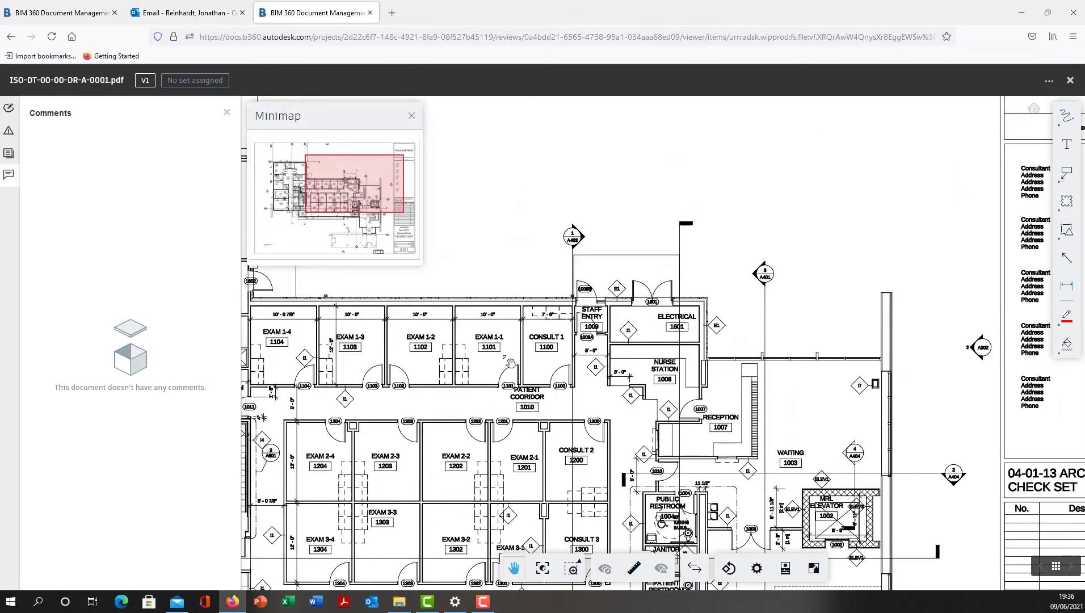
pyautogui.click(8, 130)
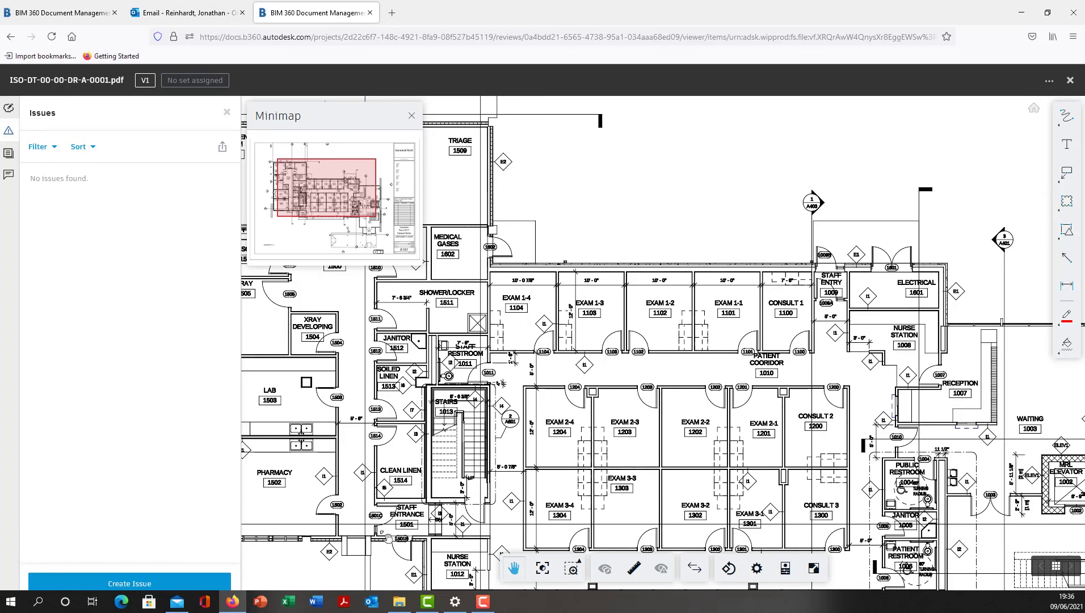
# Step: Close the PDF viewer, start the Initial Review task, confirm it, and submit the review
pyautogui.click(1068, 81)
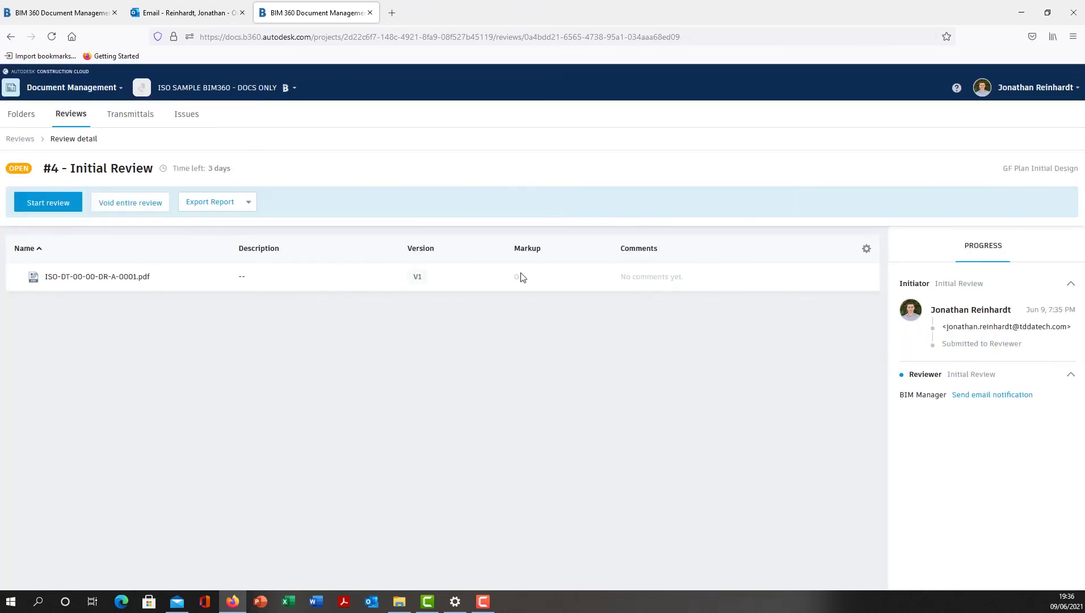
pyautogui.click(58, 203)
pyautogui.click(682, 357)
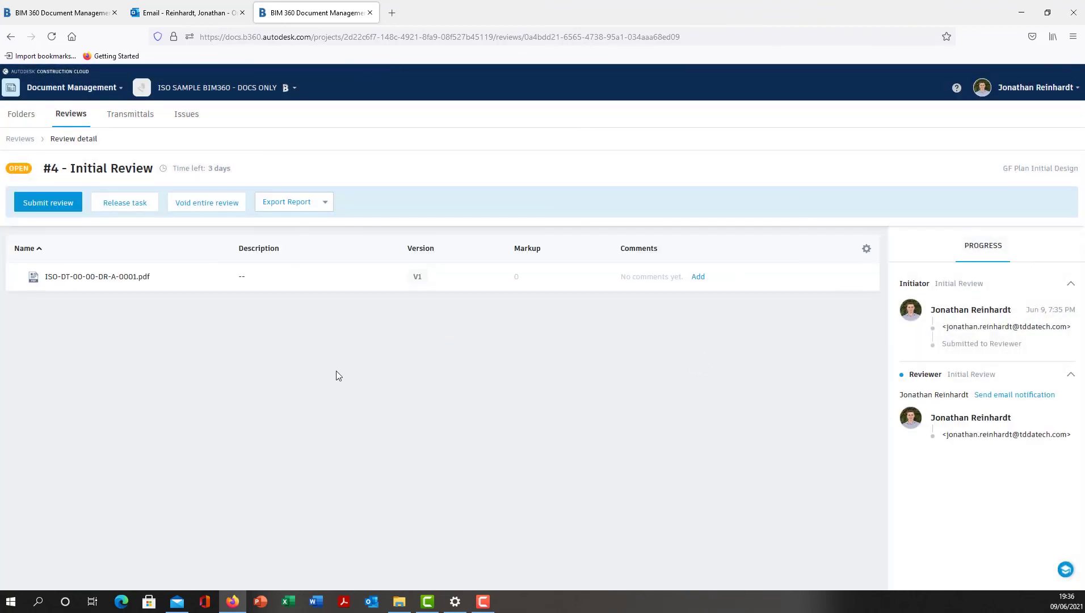
pyautogui.click(46, 203)
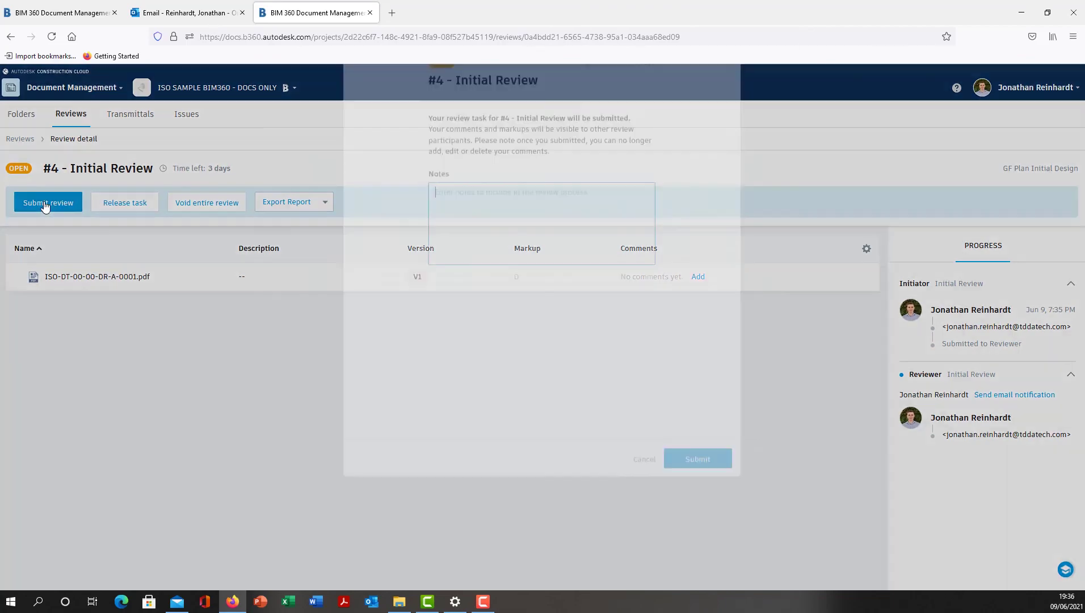
pyautogui.click(693, 552)
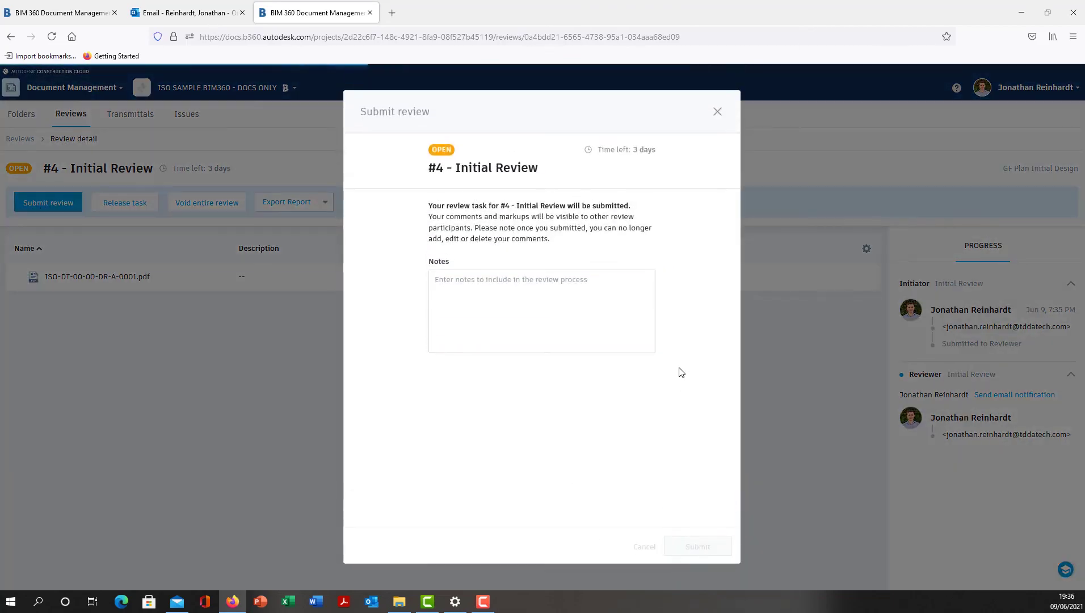